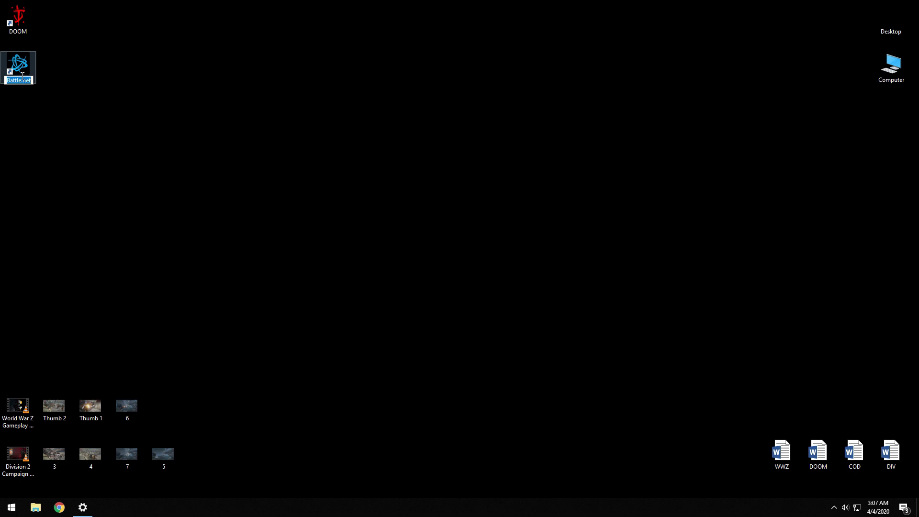
- Launch Battle.net to check whether it loads, and close its window
{"action": "left_click", "coordinate": [17, 68]}
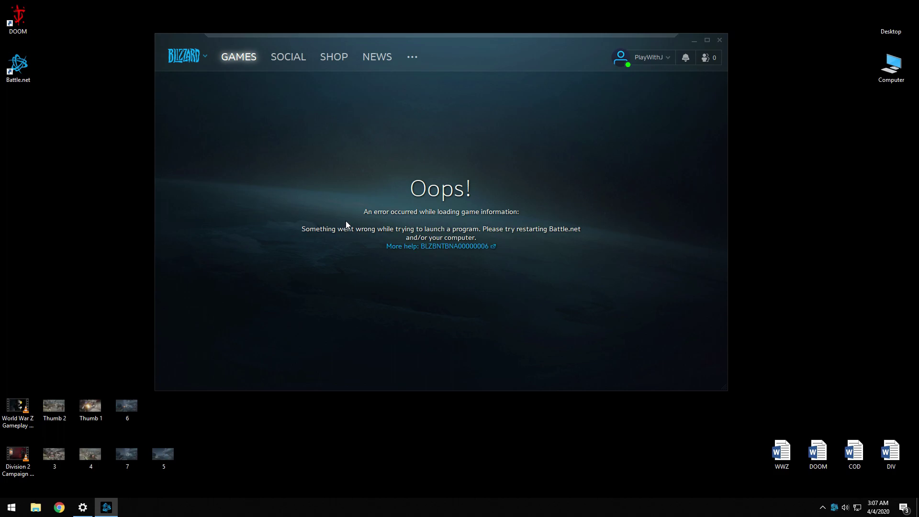
{"action": "left_click", "coordinate": [719, 40]}
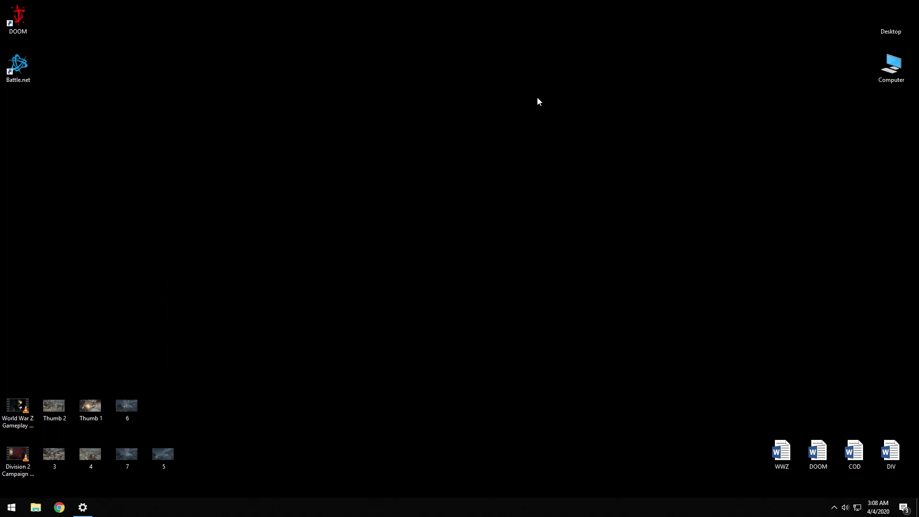
{"action": "right_click", "coordinate": [291, 132]}
{"action": "right_click", "coordinate": [311, 158]}
{"action": "left_click", "coordinate": [345, 186]}
- Open Local Disk (C:) in File Explorer and turn on the display of hidden items
{"action": "double_click", "coordinate": [891, 66]}
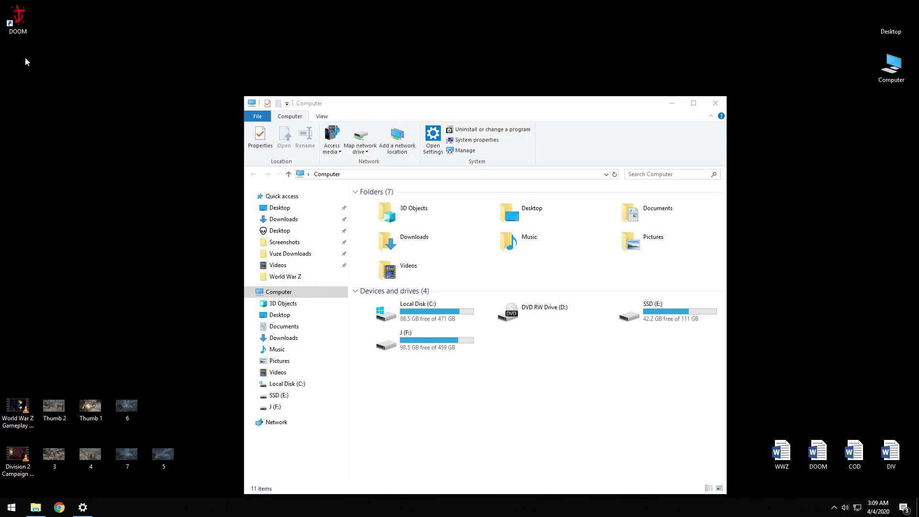
{"action": "left_click_drag", "start_coordinate": [427, 103], "coordinate": [422, 66]}
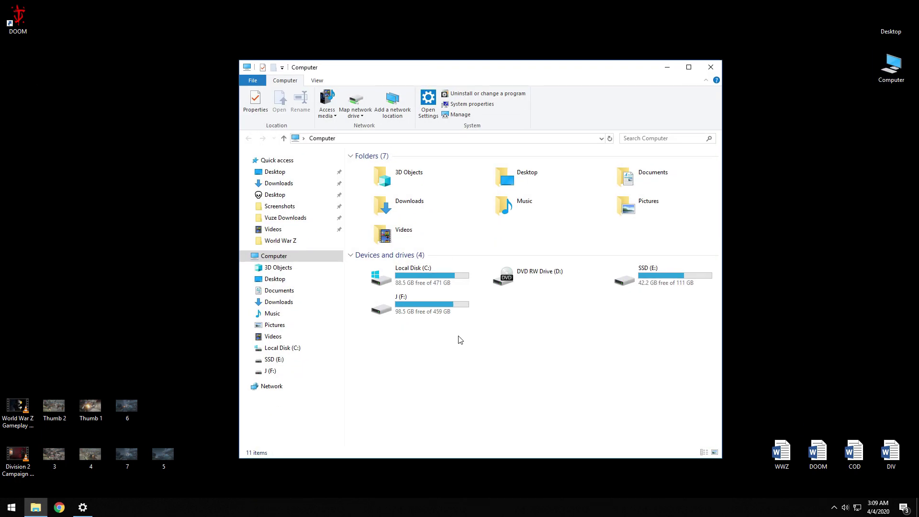
{"action": "left_click", "coordinate": [437, 272]}
{"action": "double_click", "coordinate": [438, 282]}
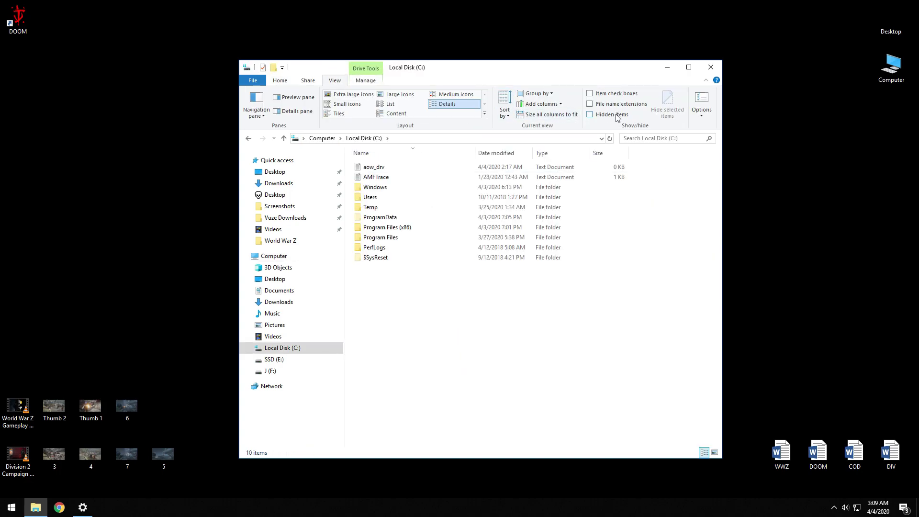
{"action": "left_click", "coordinate": [593, 115]}
- Permanently delete the Battle.net and Blizzard Entertainment folders from the ProgramData folder
{"action": "double_click", "coordinate": [383, 219]}
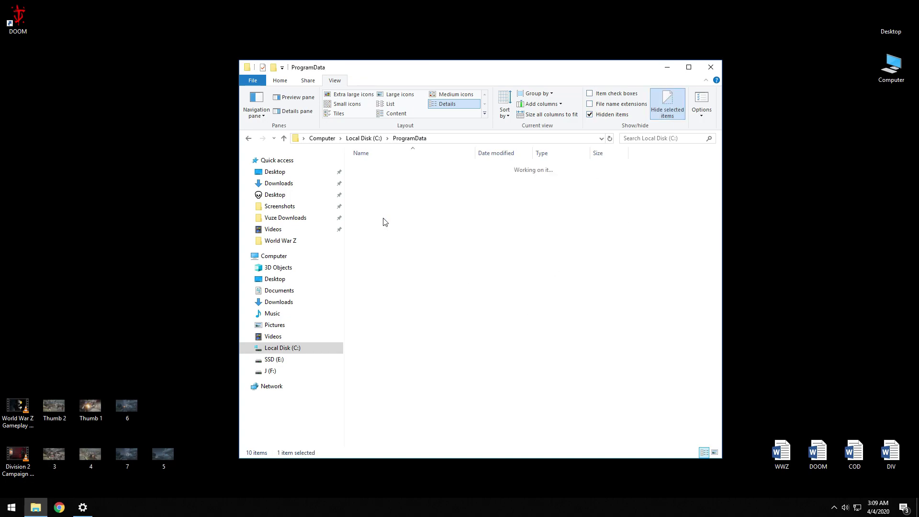
{"action": "left_click", "coordinate": [383, 207]}
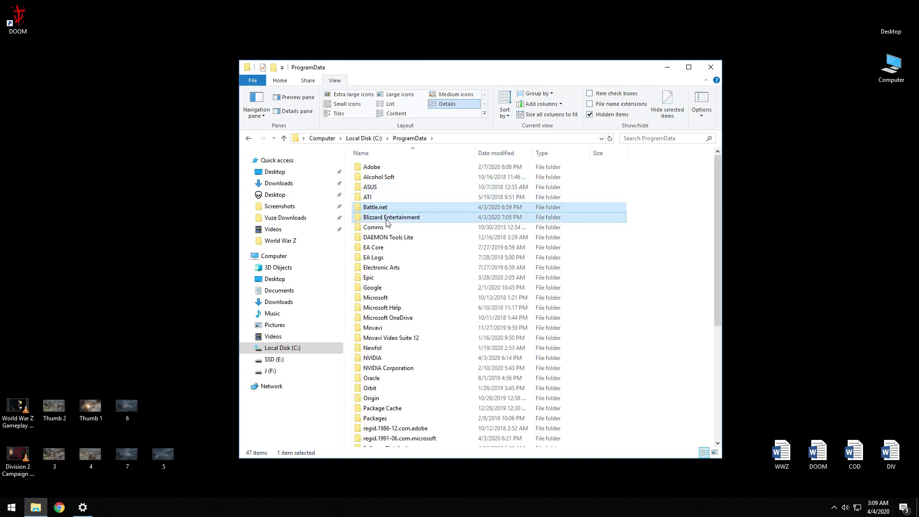
{"action": "left_click", "coordinate": [388, 219], "text": "ctrl"}
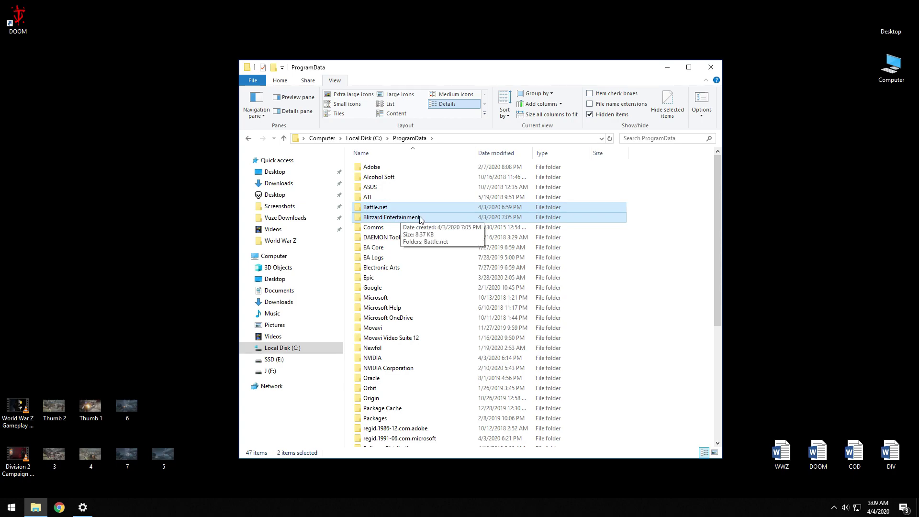
{"action": "key", "text": "shift+Delete"}
{"action": "key", "text": "Return"}
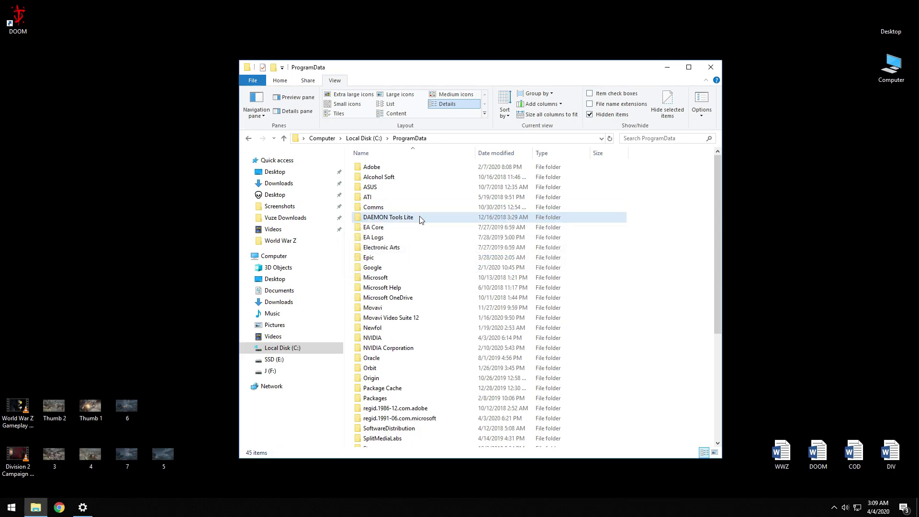
- Permanently delete the Battle.net folder from Program Files (x86) and return to Local Disk (C:)
{"action": "left_click", "coordinate": [284, 139]}
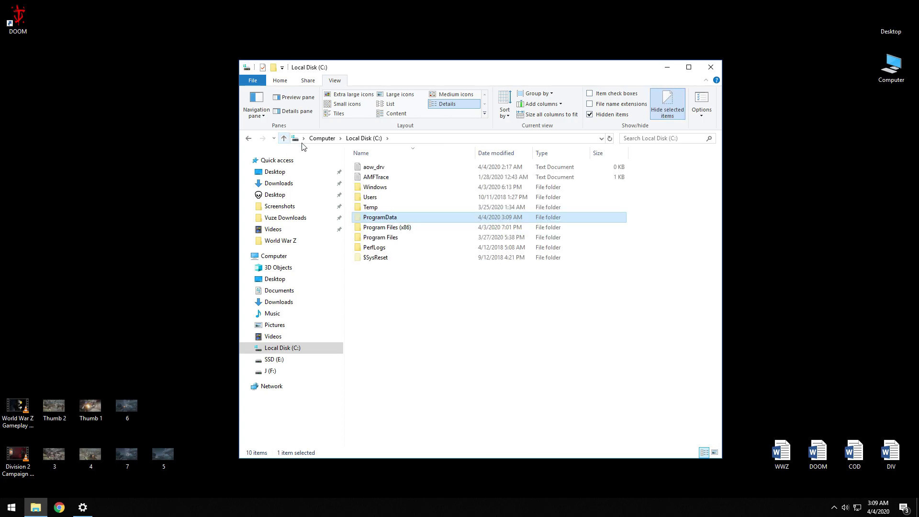
{"action": "key", "text": "Down"}
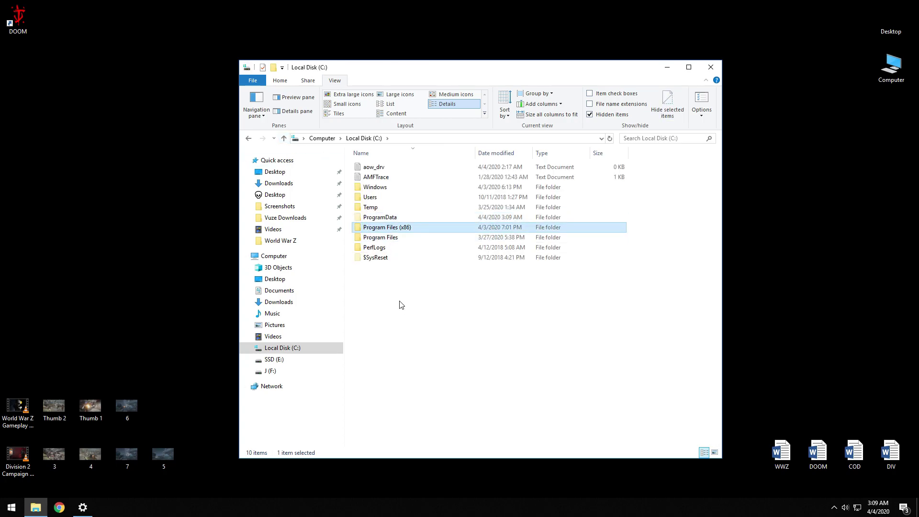
{"action": "double_click", "coordinate": [397, 230]}
{"action": "key", "text": "b"}
{"action": "key", "text": "shift+Delete"}
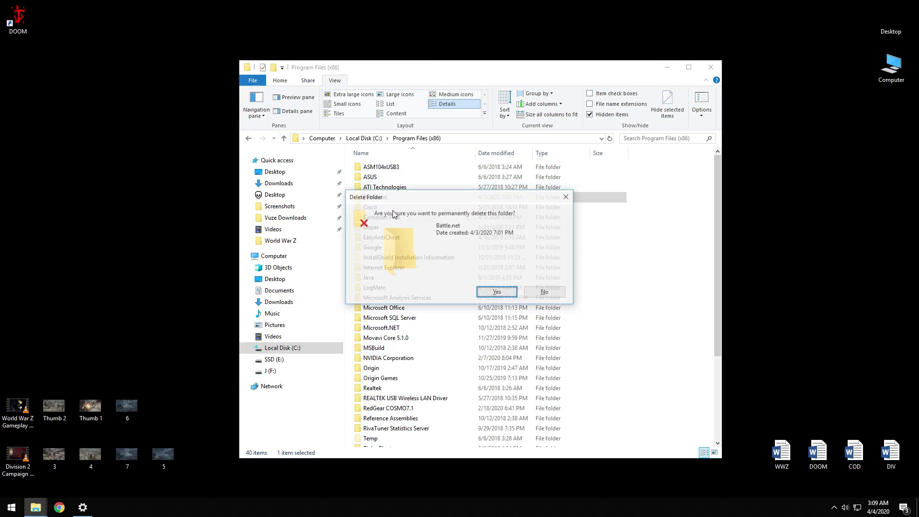
{"action": "key", "text": "Return"}
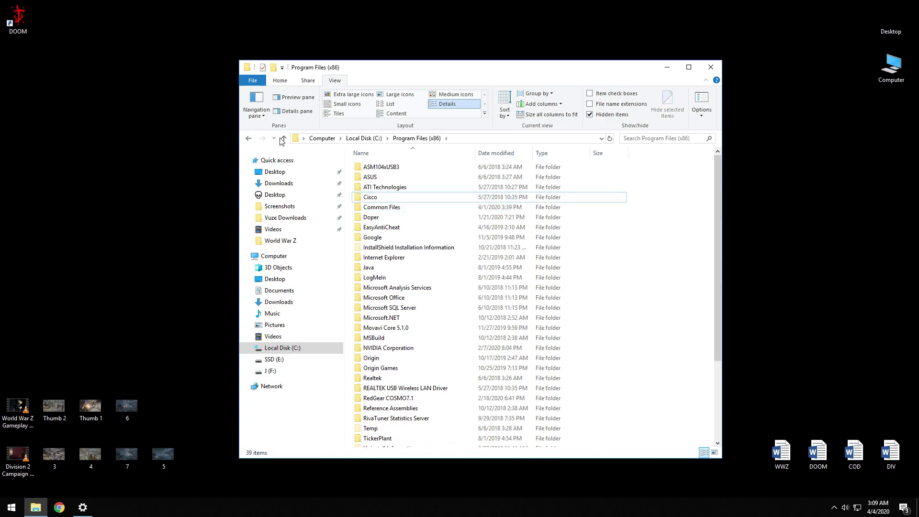
{"action": "key", "text": "alt+Up"}
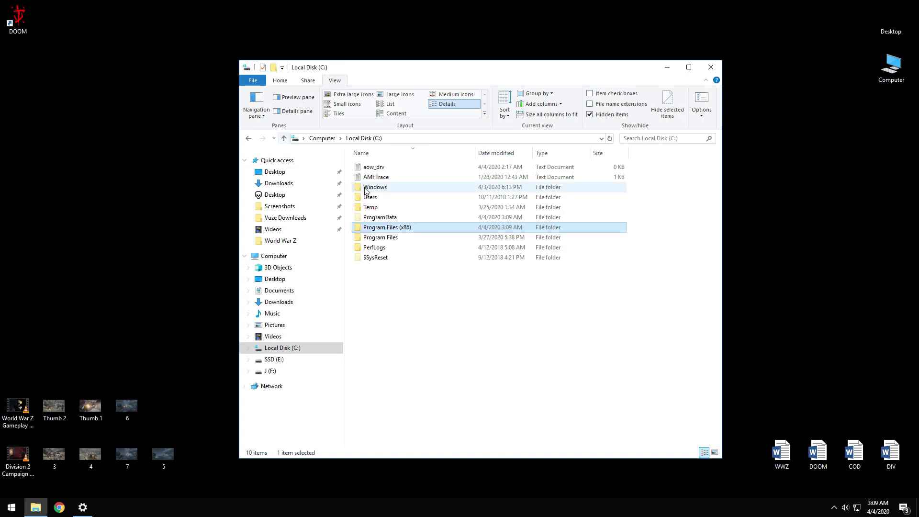
- Recheck Program Files (x86) for leftover Battle.net or Blizzard folders and go back to the C: drive
{"action": "double_click", "coordinate": [406, 229]}
{"action": "left_click", "coordinate": [423, 207]}
{"action": "key", "text": "alt+Up"}
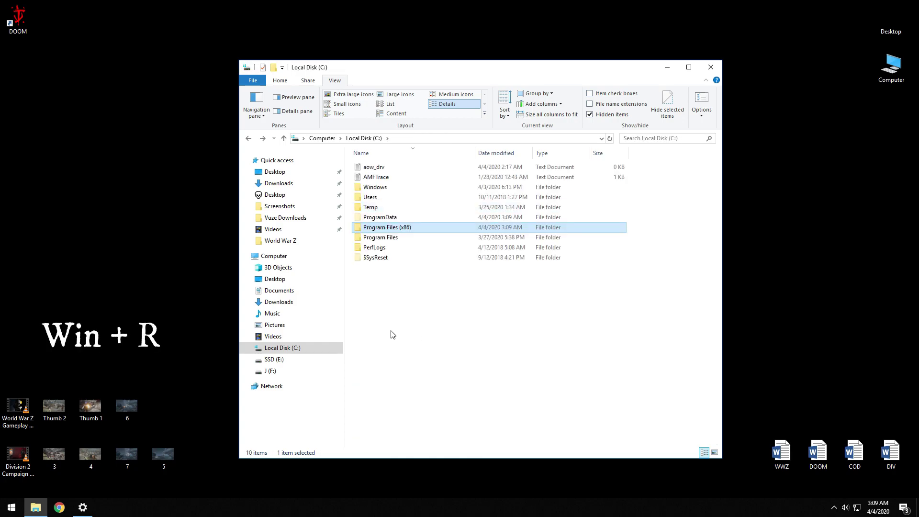
- Open the local application data folder by running %localappdata%
{"action": "key", "text": "super+r"}
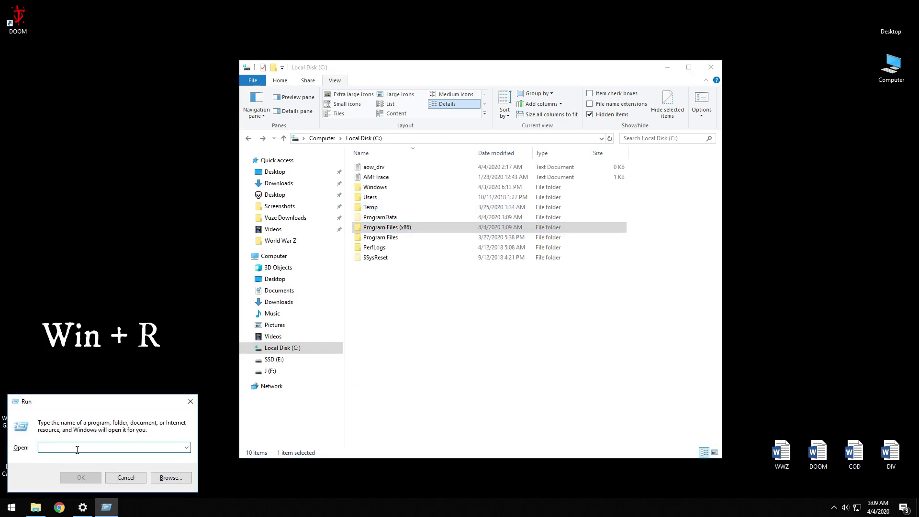
{"action": "type", "text": "%localappad"}
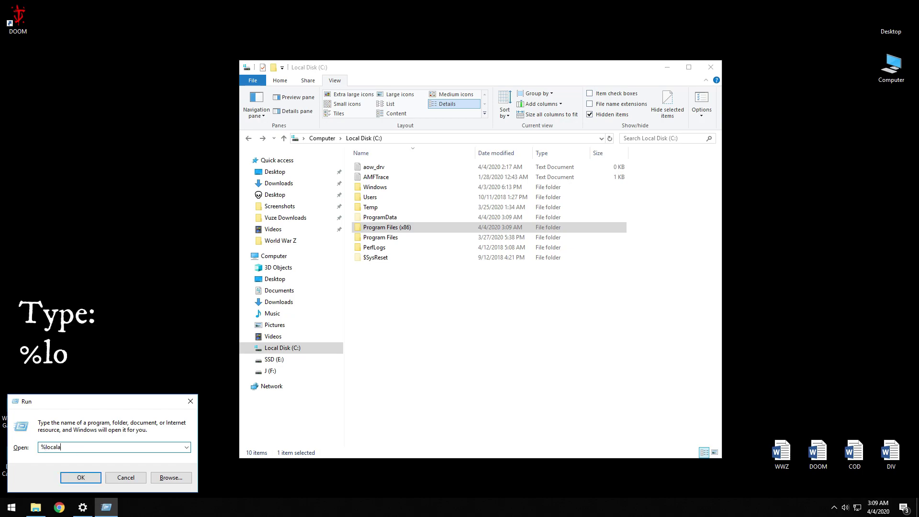
{"action": "key", "text": "BackSpace"}
{"action": "key", "text": "BackSpace"}
{"action": "type", "text": "da"}
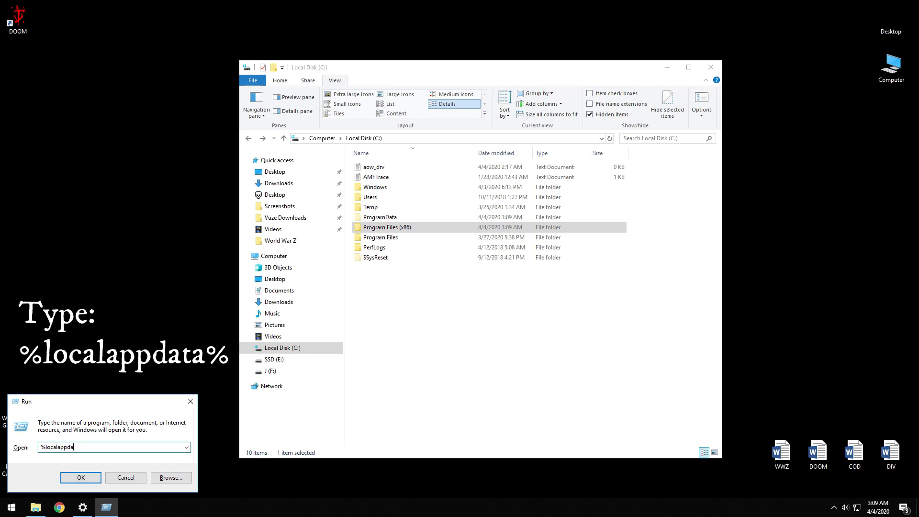
{"action": "type", "text": "ta%"}
{"action": "key", "text": "Return"}
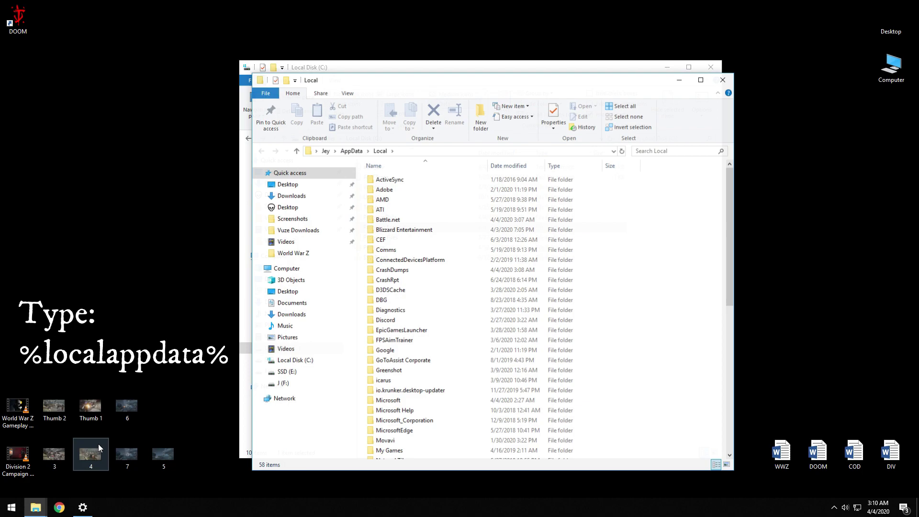
- Permanently delete the Battle.net and Blizzard Entertainment folders from AppData\Local and close both File Explorer windows
{"action": "left_click", "coordinate": [402, 219]}
{"action": "left_click", "coordinate": [408, 230], "text": "shift"}
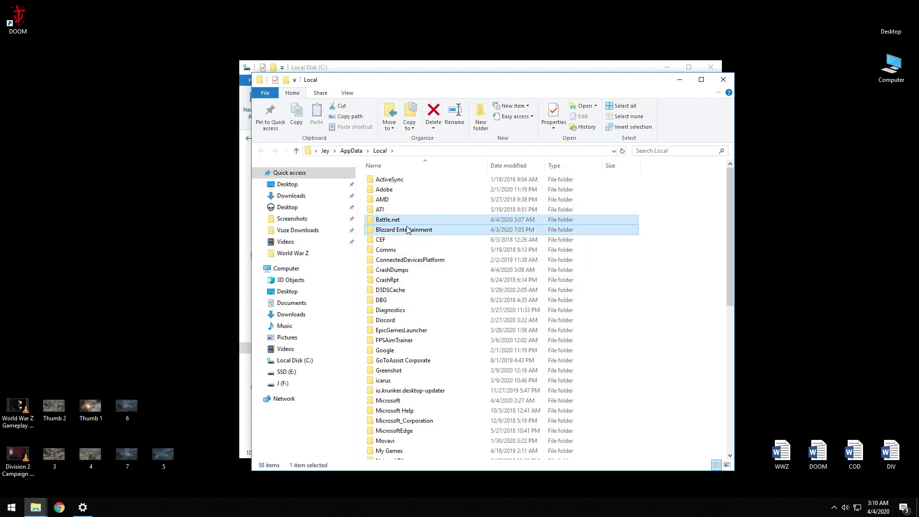
{"action": "key", "text": "shift+Delete"}
{"action": "key", "text": "Return"}
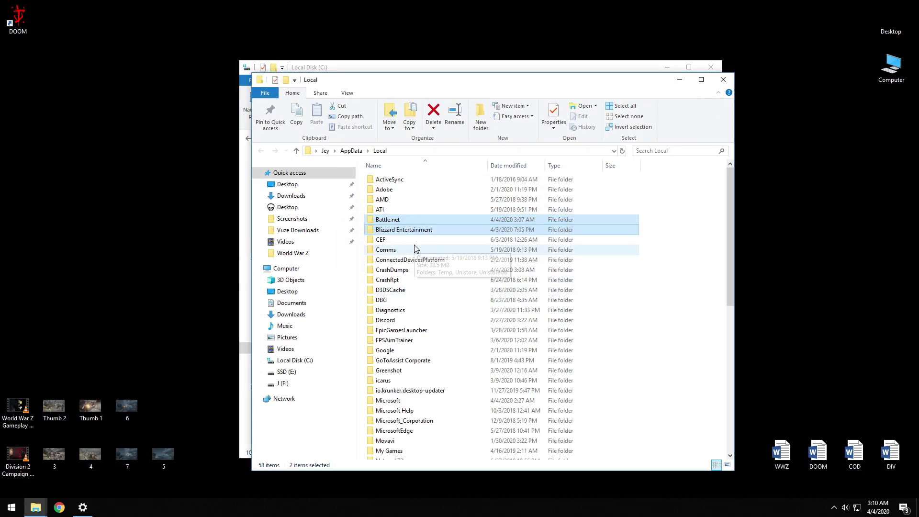
{"action": "left_click", "coordinate": [722, 79]}
{"action": "left_click", "coordinate": [710, 67]}
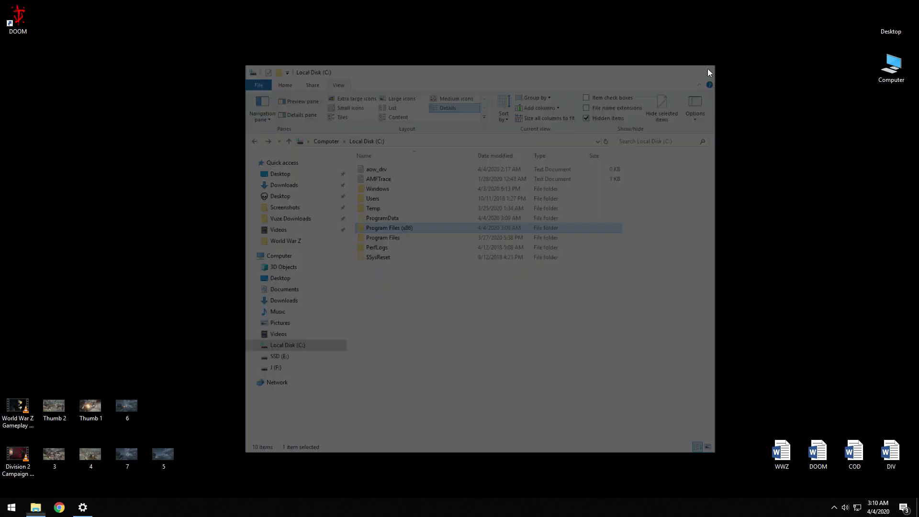
{"action": "right_click", "coordinate": [389, 87]}
{"action": "left_click", "coordinate": [428, 118]}
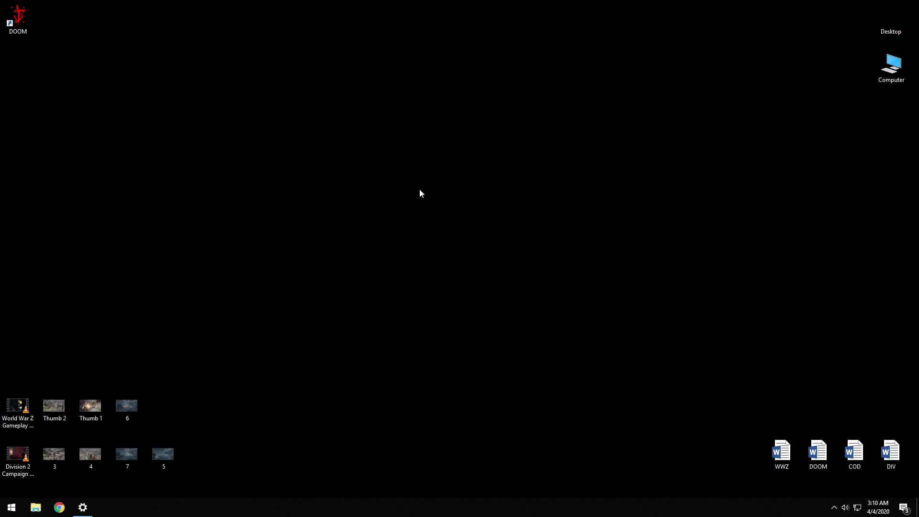
- Open the Registry Editor through the Run dialog and move its window toward the middle of the desktop
{"action": "key", "text": "super+r"}
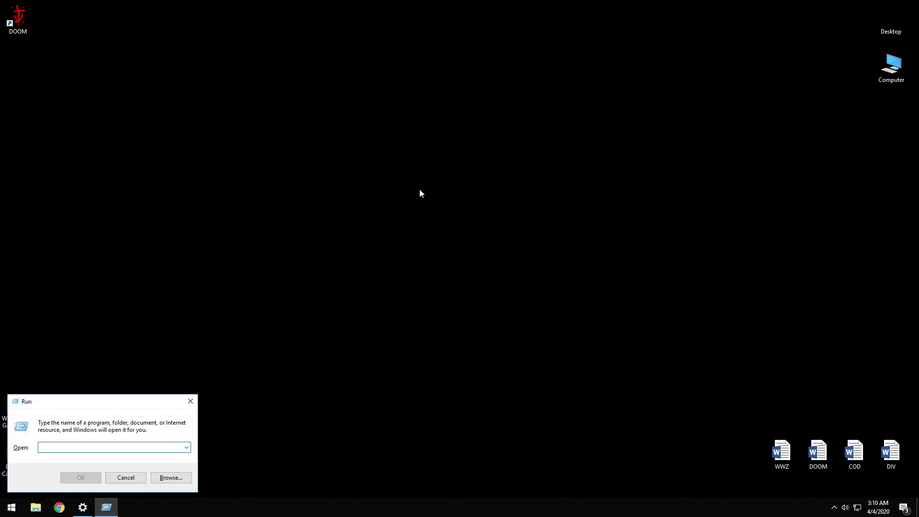
{"action": "type", "text": "rege"}
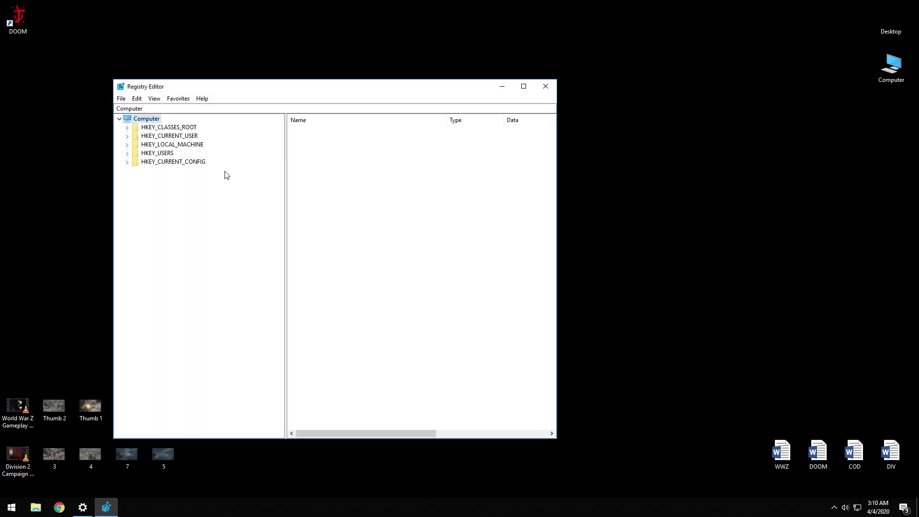
{"action": "left_click_drag", "start_coordinate": [269, 89], "coordinate": [444, 68]}
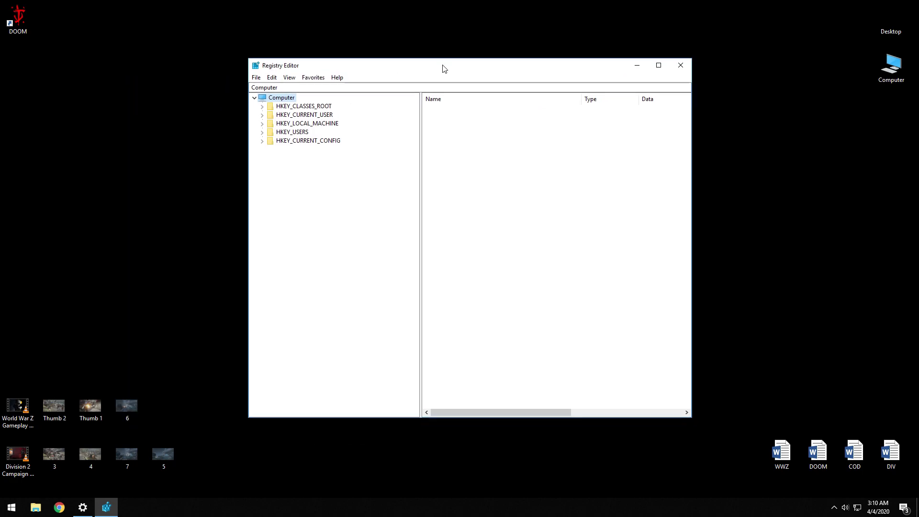
- Search the registry's keys, values and data for "battle.net" with whole-string matching turned off
{"action": "left_click", "coordinate": [256, 80]}
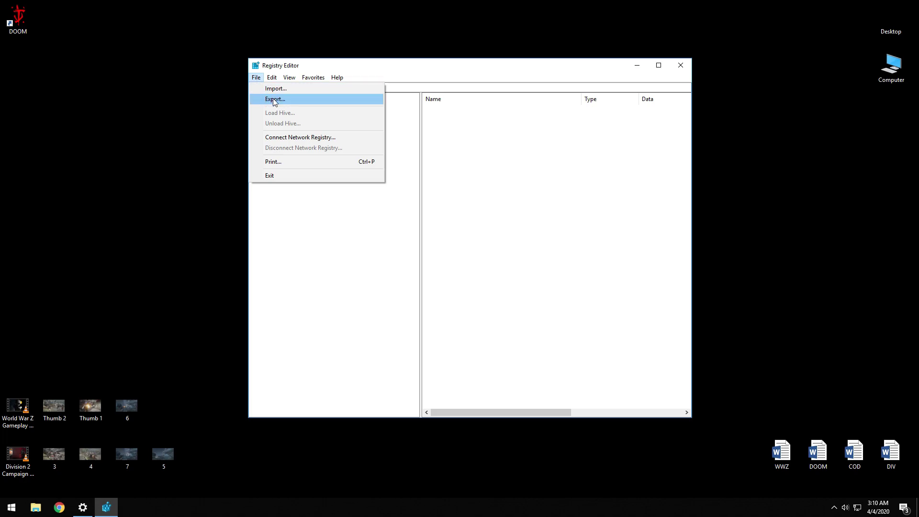
{"action": "left_click", "coordinate": [257, 79]}
{"action": "left_click", "coordinate": [256, 79]}
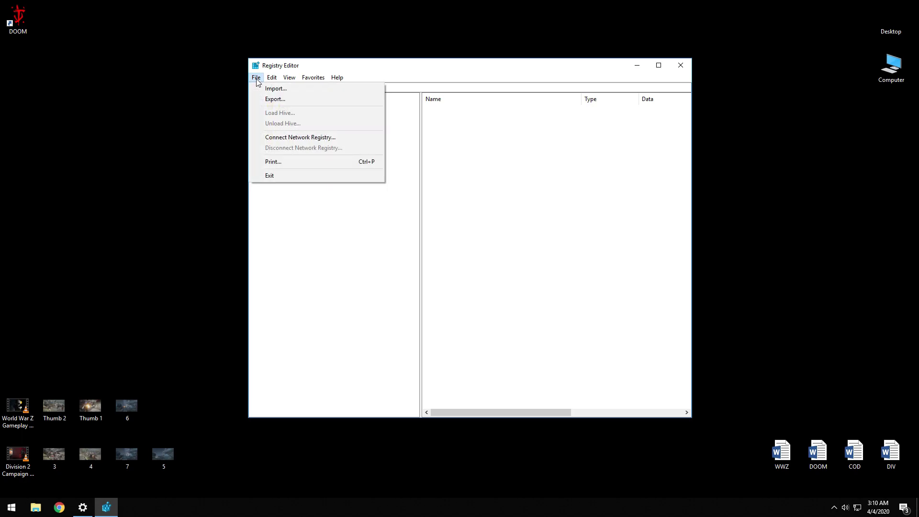
{"action": "mouse_move", "coordinate": [274, 78]}
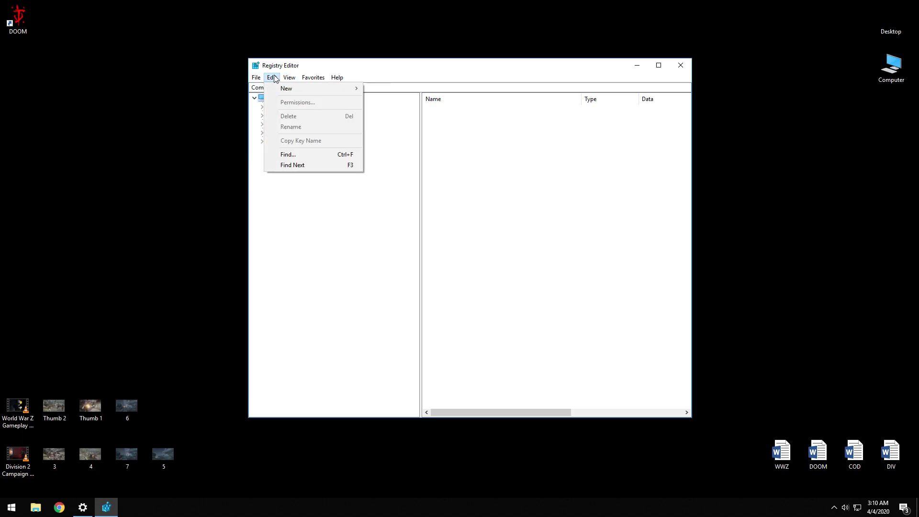
{"action": "left_click", "coordinate": [287, 154]}
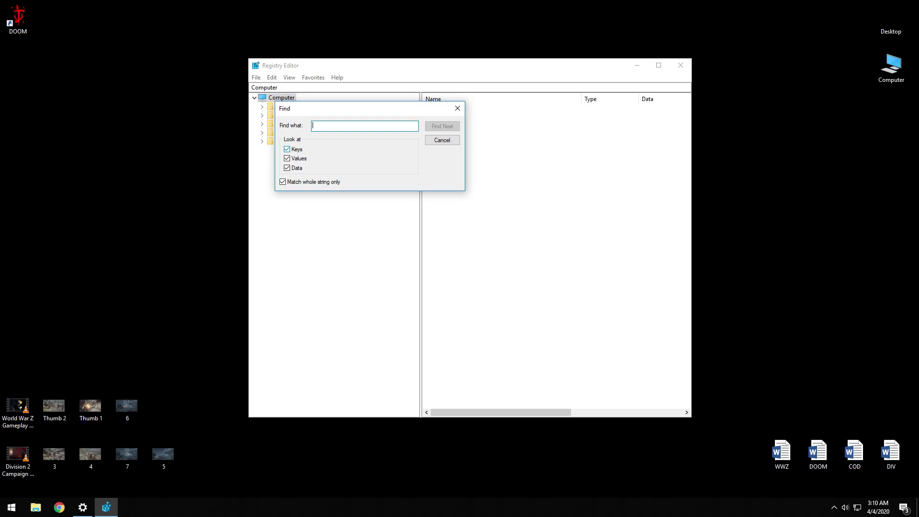
{"action": "type", "text": "battle.net"}
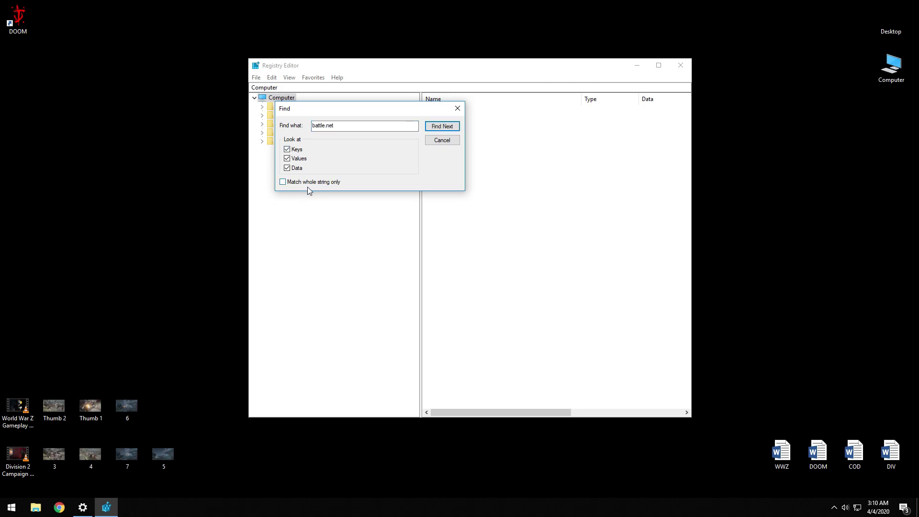
{"action": "left_click", "coordinate": [284, 183]}
{"action": "left_click", "coordinate": [442, 126]}
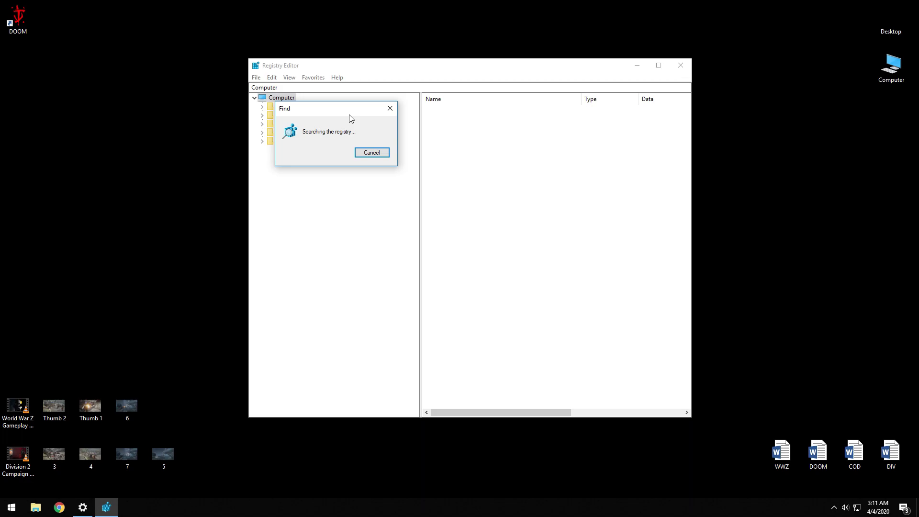
- Switch to CCleaner from the running background programs and open its Registry cleaner
{"action": "left_click", "coordinate": [834, 507]}
{"action": "double_click", "coordinate": [824, 471]}
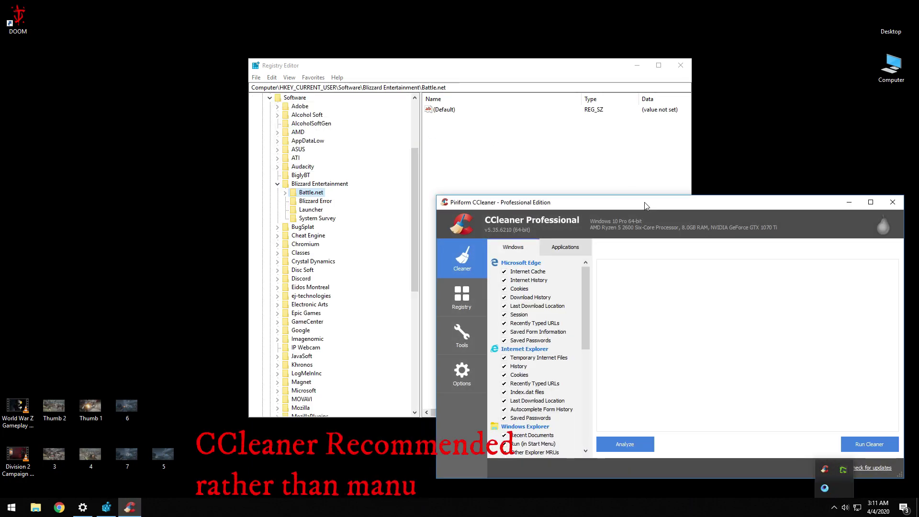
{"action": "left_click_drag", "start_coordinate": [646, 180], "coordinate": [569, 117]}
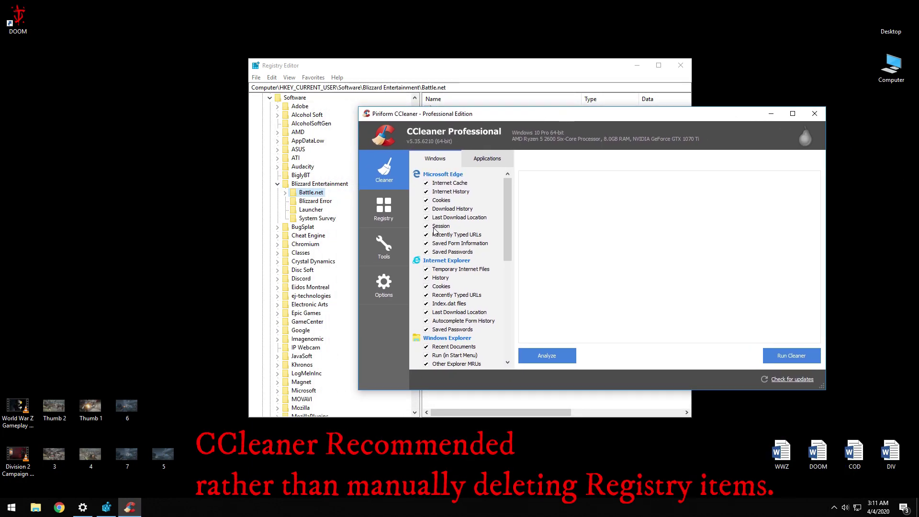
{"action": "left_click", "coordinate": [385, 210]}
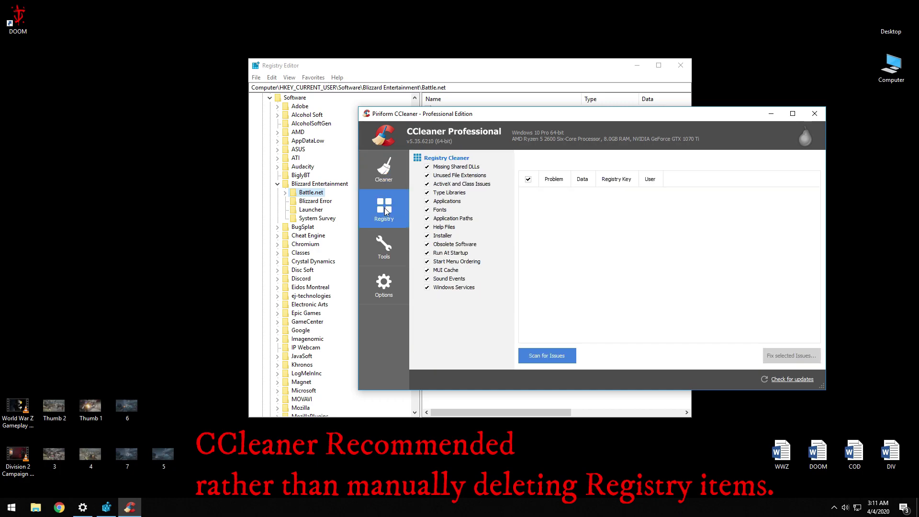
- Scan the registry for issues in CCleaner, separate its window from Registry Editor, and review the listed Battle.net entries
{"action": "left_click", "coordinate": [549, 351]}
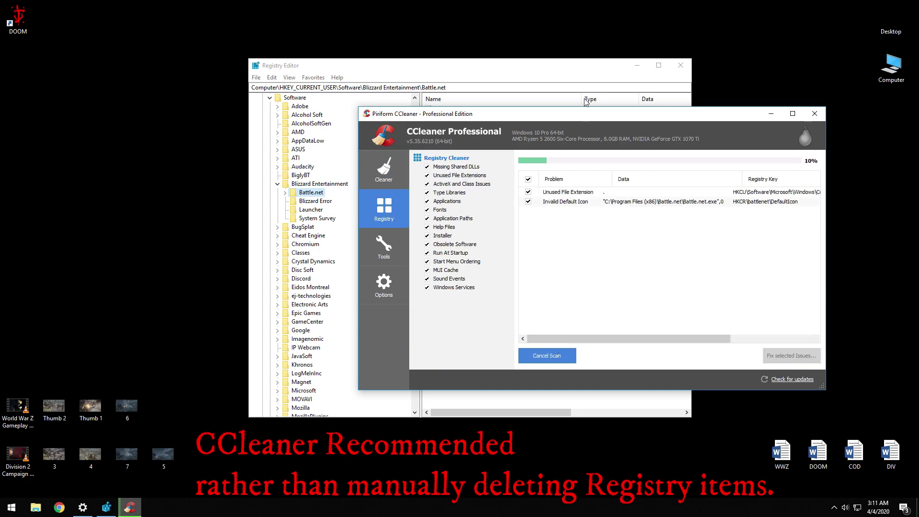
{"action": "left_click_drag", "start_coordinate": [590, 120], "coordinate": [608, 123]}
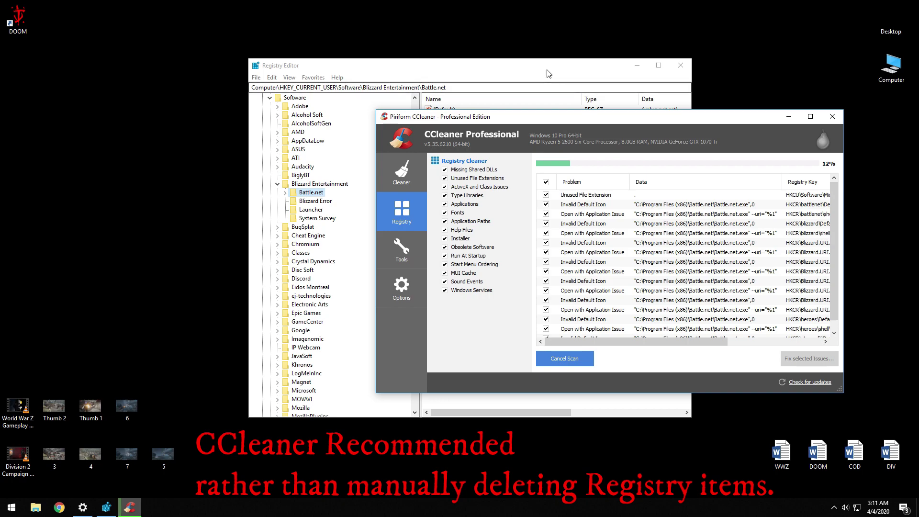
{"action": "left_click_drag", "start_coordinate": [543, 65], "coordinate": [426, 37]}
{"action": "left_click", "coordinate": [720, 225]}
{"action": "left_click_drag", "start_coordinate": [606, 341], "coordinate": [657, 341]}
{"action": "scroll", "coordinate": [721, 263], "scroll_direction": "down", "scroll_amount": 1}
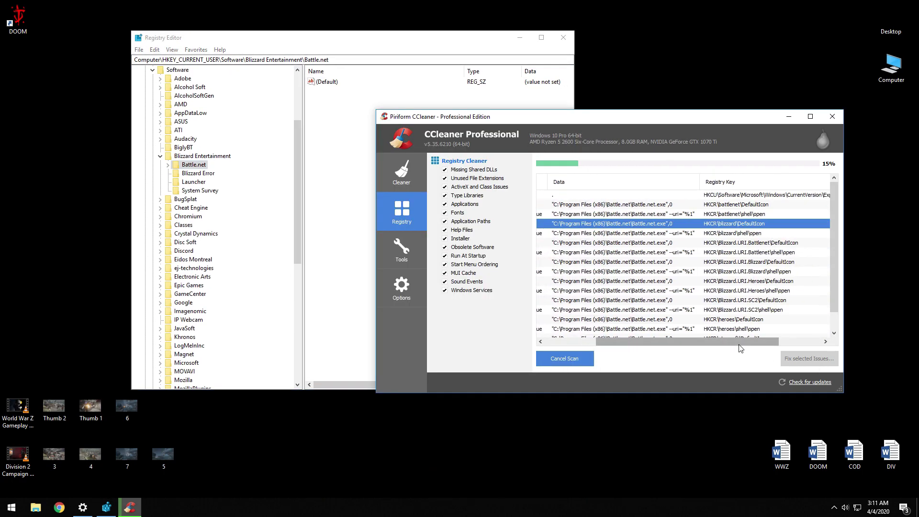
{"action": "left_click_drag", "start_coordinate": [739, 341], "coordinate": [688, 341]}
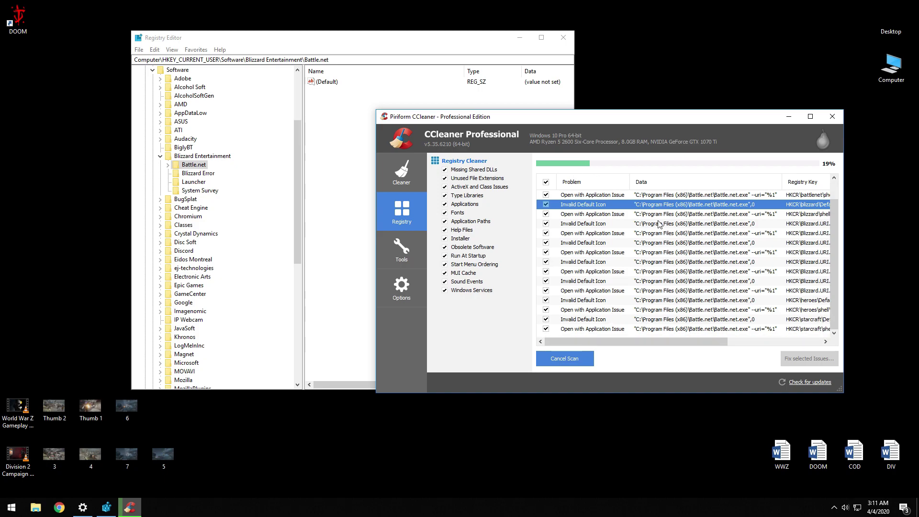
- Delete the Blizzard Entertainment key under HKEY_CURRENT_USER\Software in Registry Editor
{"action": "left_click", "coordinate": [183, 158]}
{"action": "right_click", "coordinate": [183, 160]}
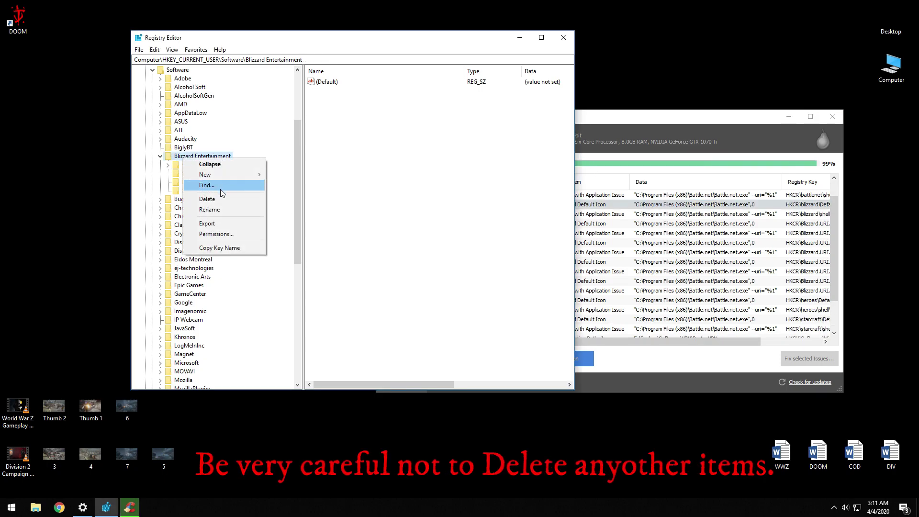
{"action": "left_click", "coordinate": [196, 198]}
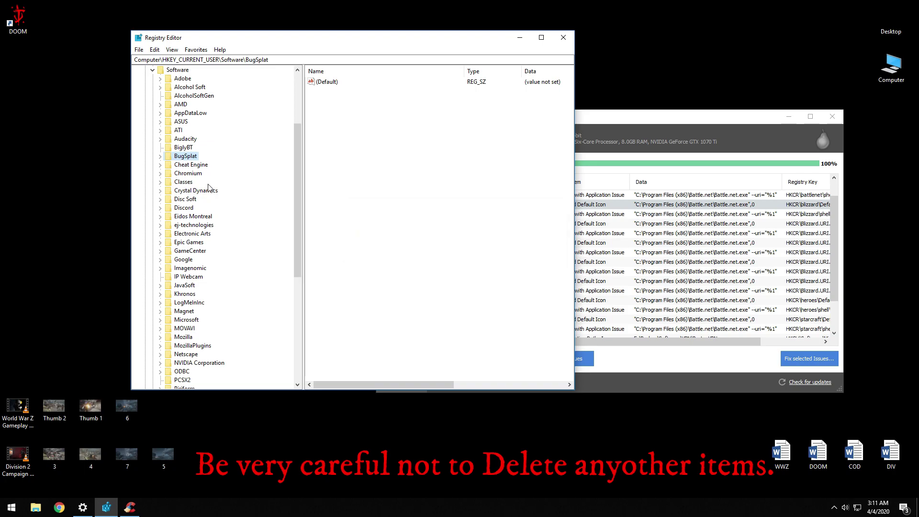
- Find the next "battle.net" match and permanently delete the Battle.net value from HKEY_LOCAL_MACHINE\SOFTWARE\RegisteredApplications
{"action": "key", "text": "F3"}
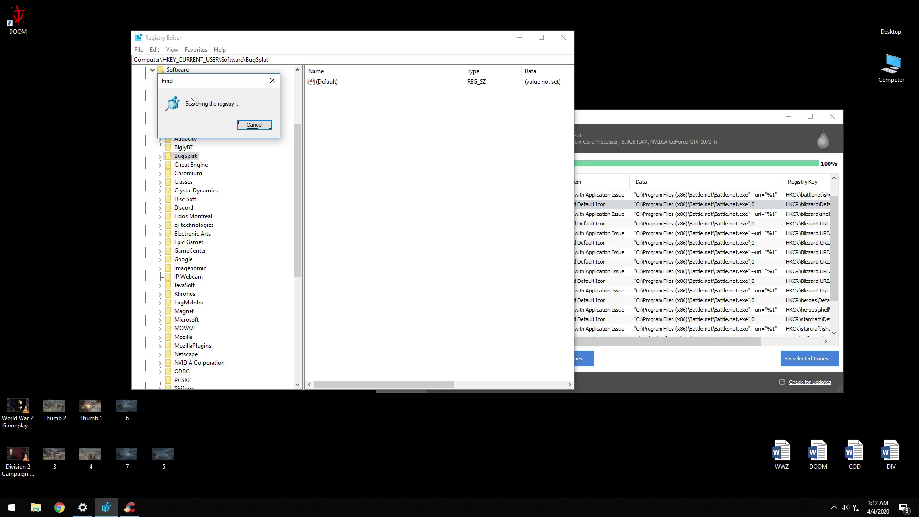
{"action": "key", "text": "Delete"}
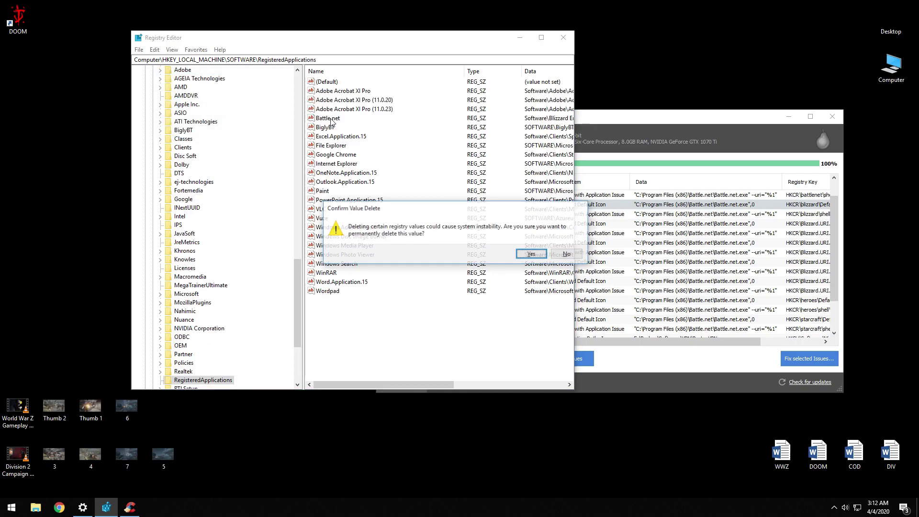
{"action": "left_click", "coordinate": [532, 255]}
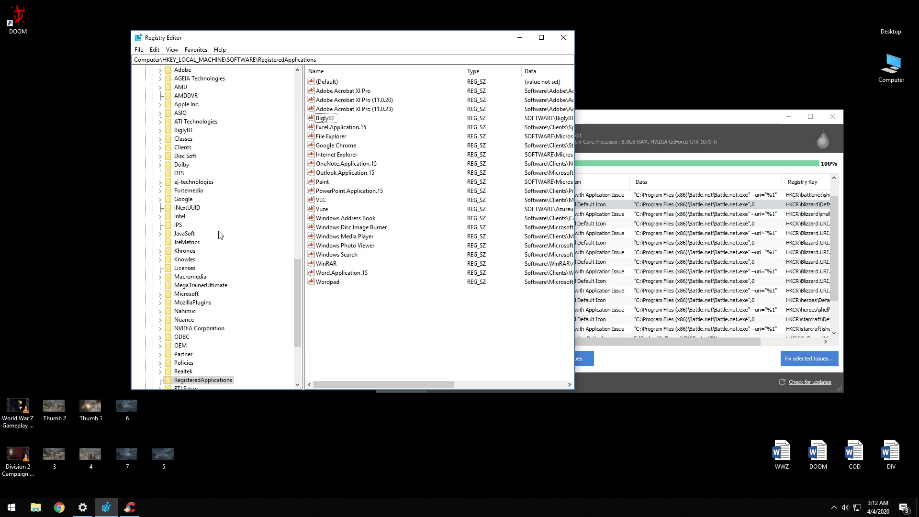
- Find the next match and delete the Blizzard Entertainment key under HKEY_LOCAL_MACHINE\SOFTWARE\WOW6432Node
{"action": "key", "text": "F3"}
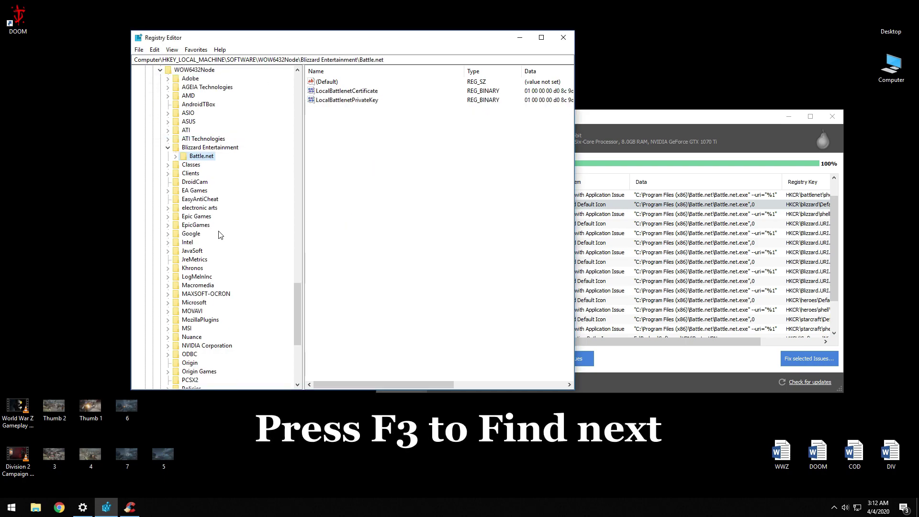
{"action": "right_click", "coordinate": [206, 149]}
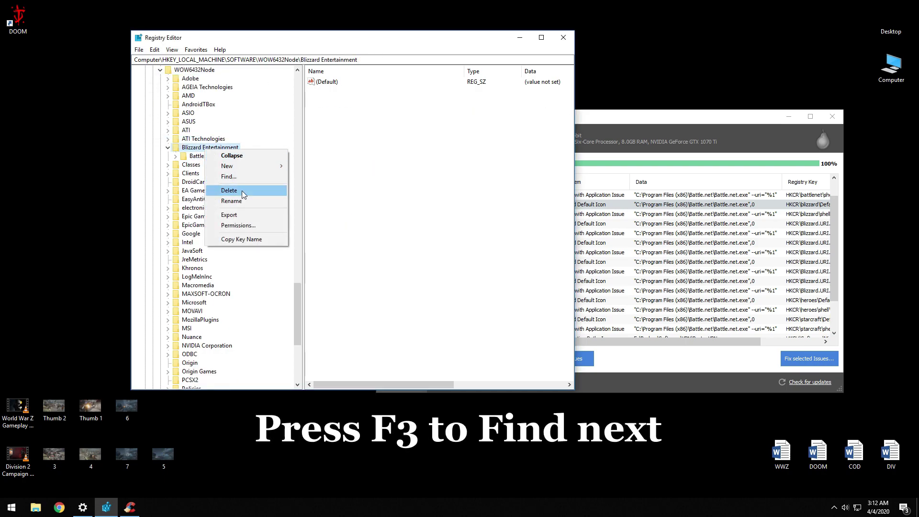
{"action": "left_click", "coordinate": [241, 190]}
{"action": "key", "text": "Return"}
- Find the next "battle.net" match, bring CCleaner to the front, and close Registry Editor
{"action": "left_click", "coordinate": [194, 166]}
{"action": "key", "text": "F3"}
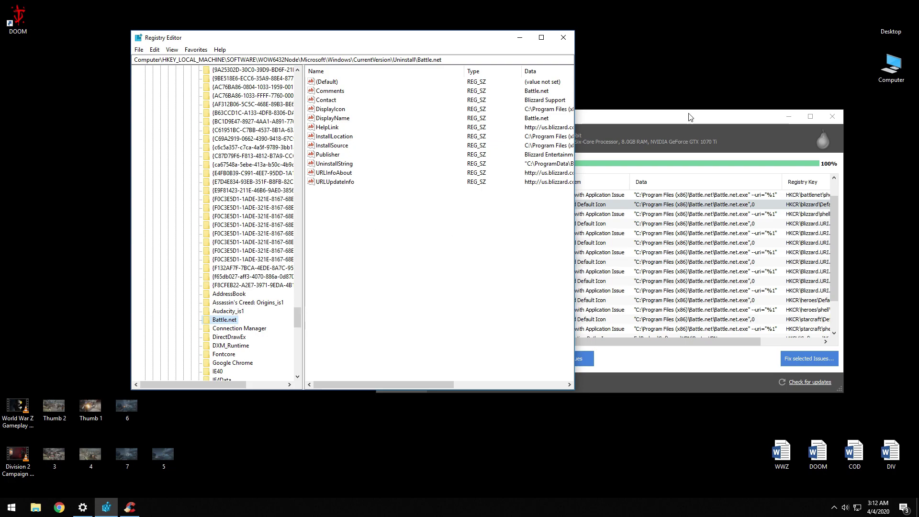
{"action": "left_click_drag", "start_coordinate": [692, 117], "coordinate": [670, 99]}
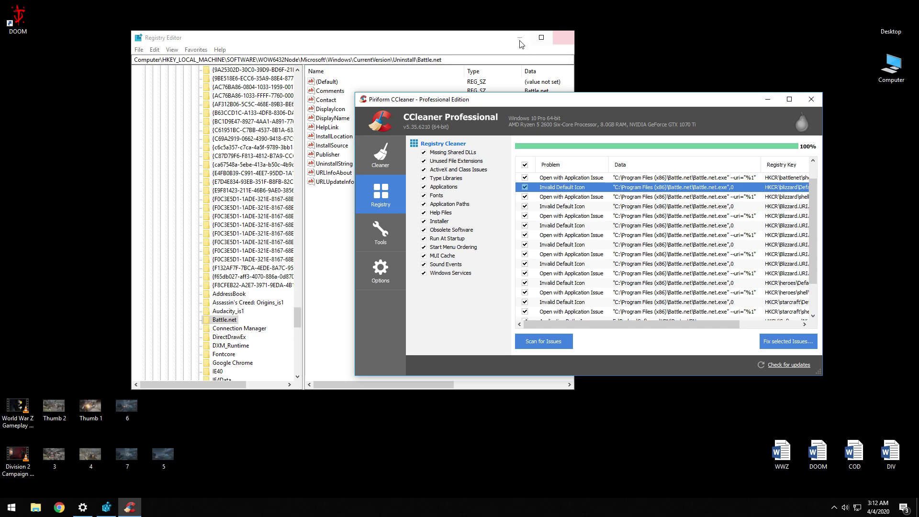
{"action": "left_click", "coordinate": [564, 36]}
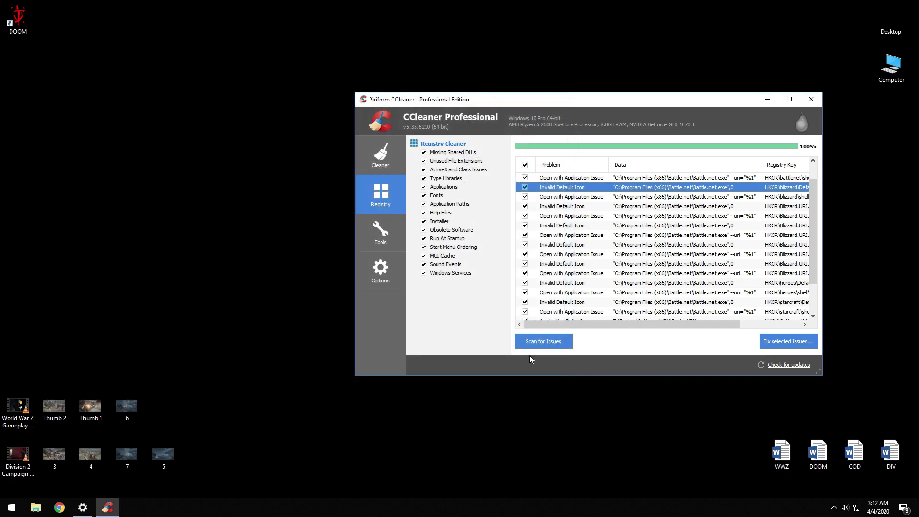
- Fix all selected registry issues in CCleaner after saving a registry backup to the desktop, and close CCleaner
{"action": "left_click", "coordinate": [774, 344]}
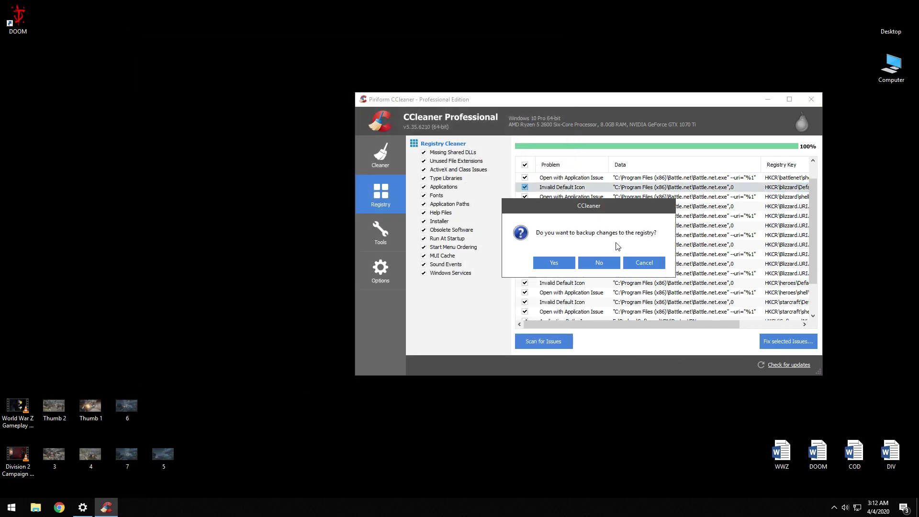
{"action": "left_click", "coordinate": [546, 263]}
{"action": "left_click", "coordinate": [604, 283]}
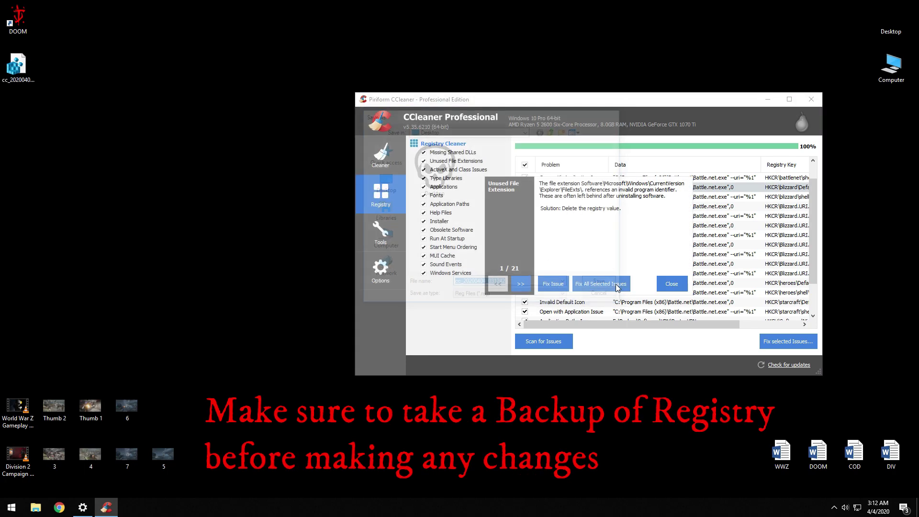
{"action": "left_click", "coordinate": [599, 283]}
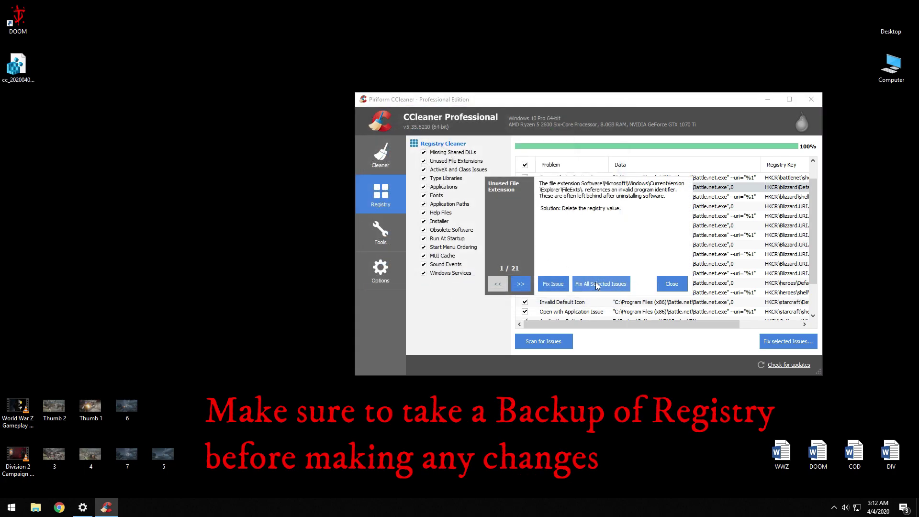
{"action": "left_click", "coordinate": [671, 284]}
{"action": "left_click", "coordinate": [812, 99]}
- Refresh the desktop and check the details of the saved registry backup file
{"action": "right_click", "coordinate": [138, 152]}
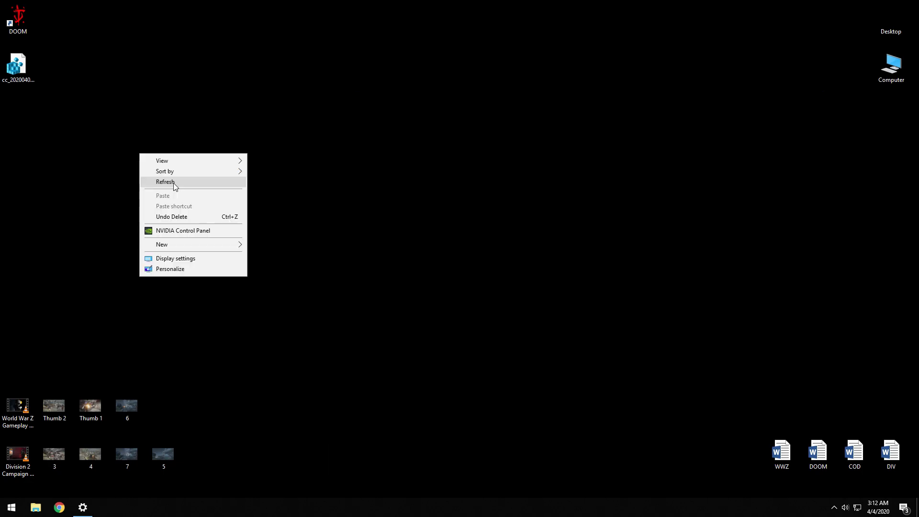
{"action": "left_click", "coordinate": [173, 184]}
{"action": "left_click", "coordinate": [22, 68]}
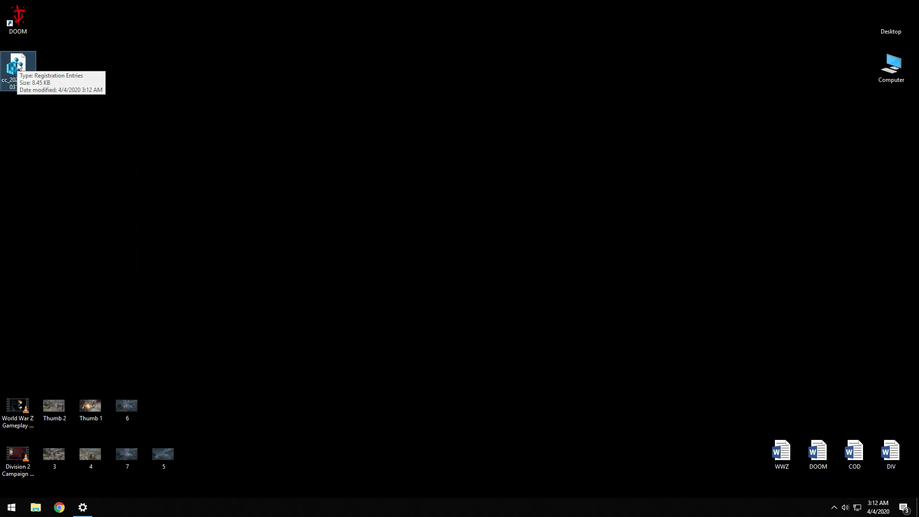
{"action": "right_click", "coordinate": [223, 154]}
{"action": "left_click", "coordinate": [262, 186]}
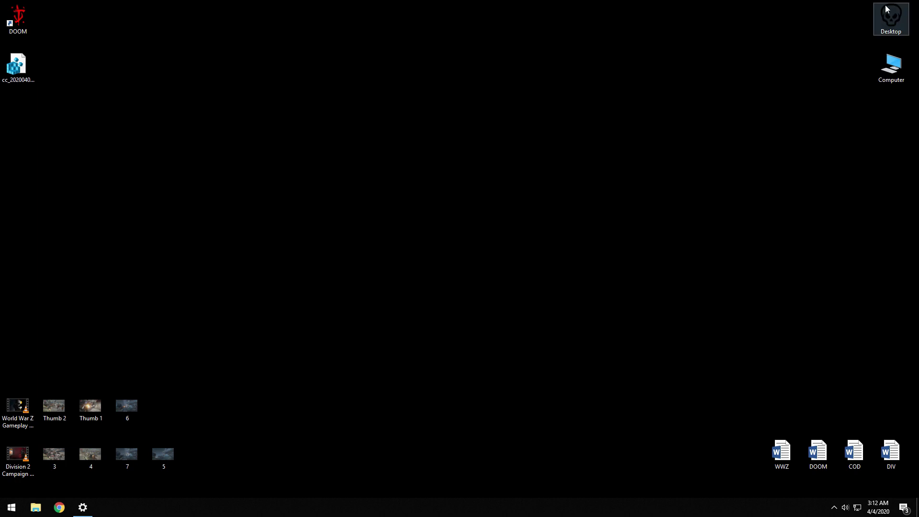
- Open the WarZone folder on drive J (F:) in File Explorer
{"action": "double_click", "coordinate": [885, 29]}
{"action": "left_click_drag", "start_coordinate": [580, 70], "coordinate": [591, 20]}
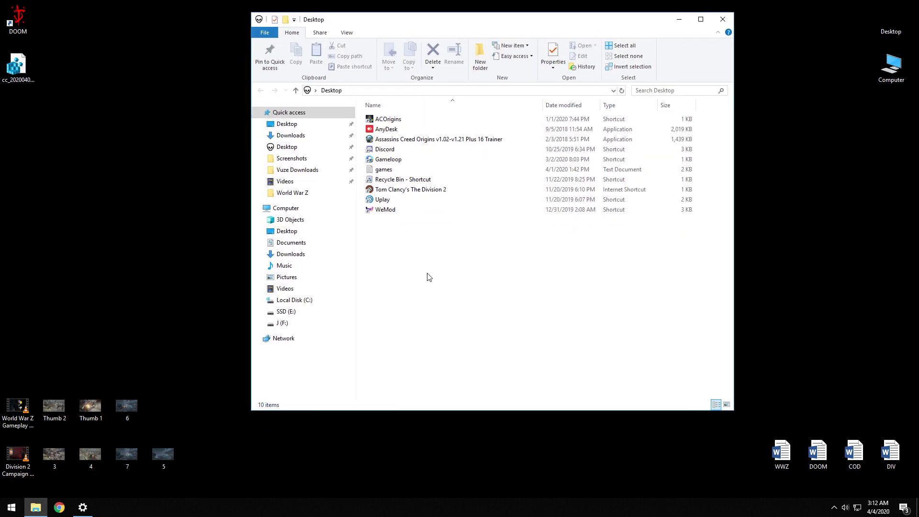
{"action": "left_click", "coordinate": [326, 325]}
{"action": "double_click", "coordinate": [407, 128]}
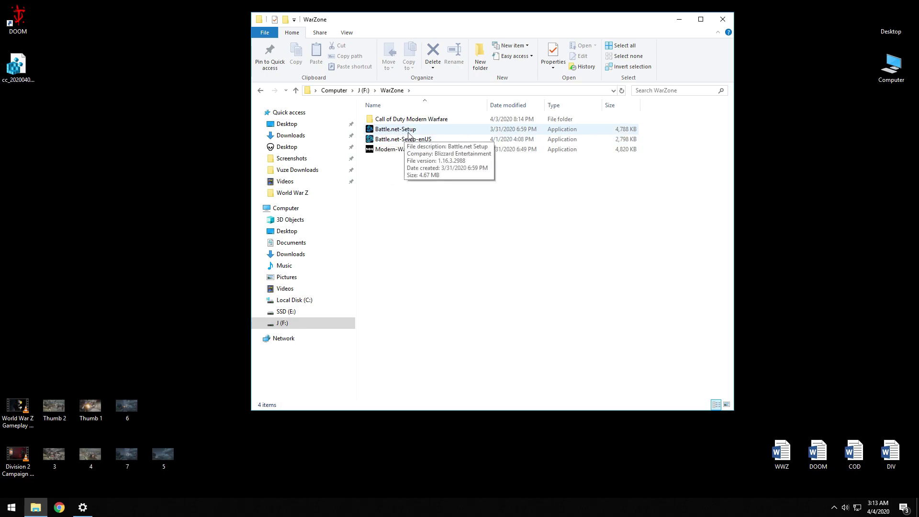
- Run the Battle.net-Setup-enUS installer and allow it to make changes to the device
{"action": "left_click", "coordinate": [408, 131]}
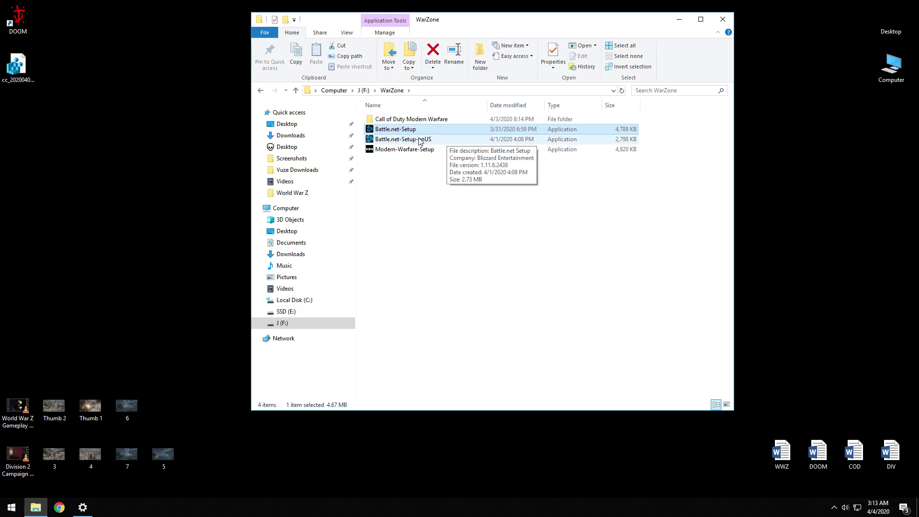
{"action": "left_click", "coordinate": [420, 139]}
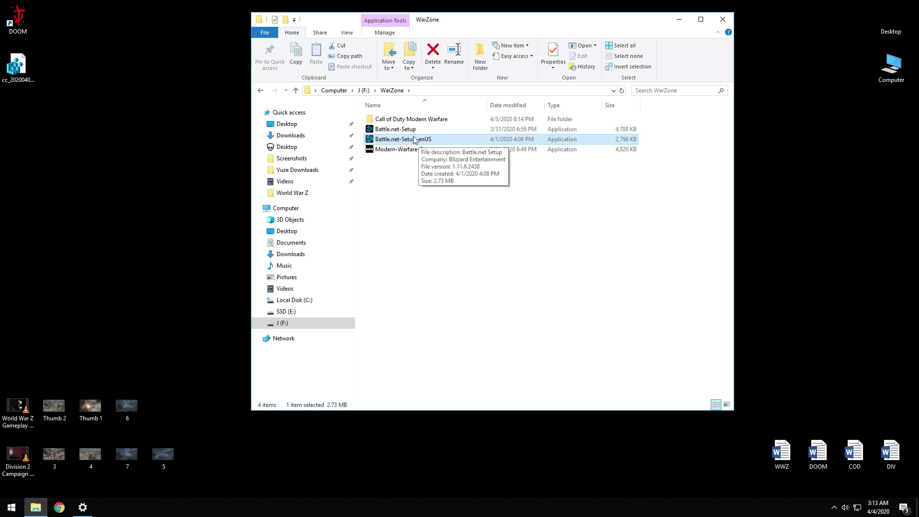
{"action": "double_click", "coordinate": [413, 140]}
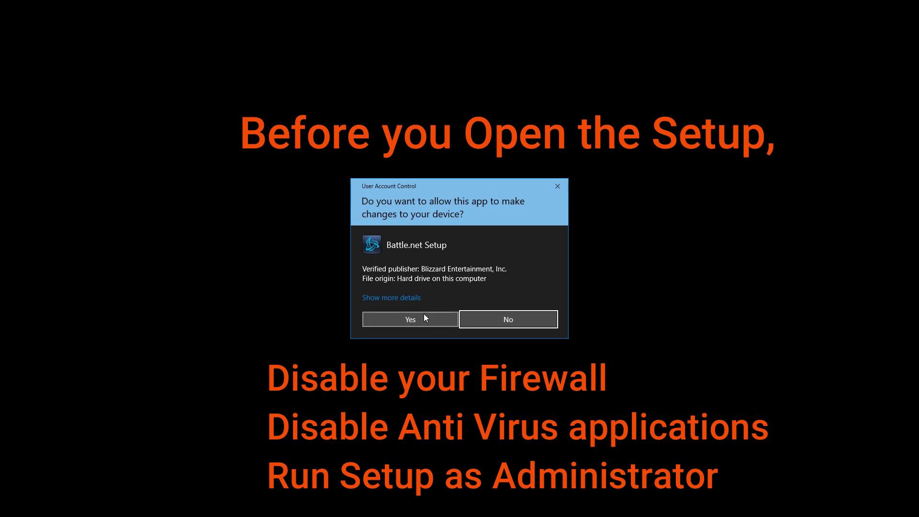
{"action": "left_click", "coordinate": [423, 318]}
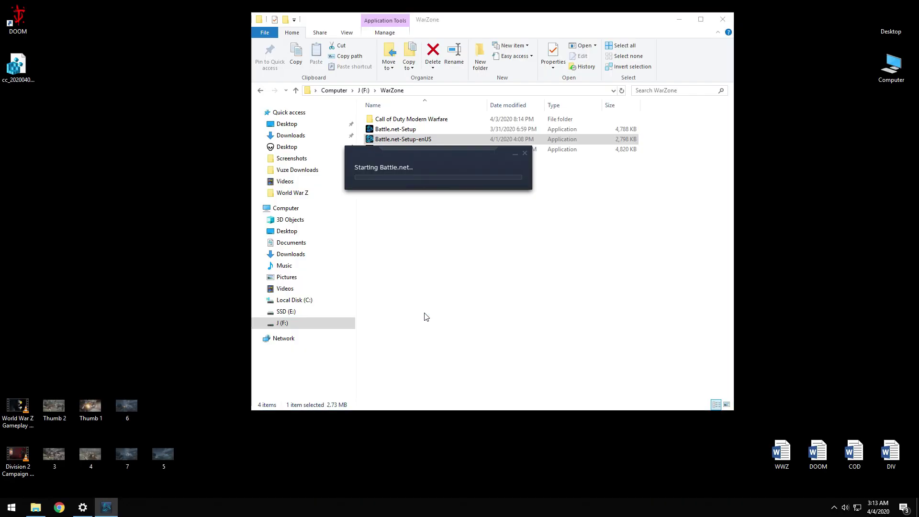
- Move the Battle.net setup progress window off the folder's file list and open Task Manager
{"action": "left_click_drag", "start_coordinate": [460, 153], "coordinate": [205, 125]}
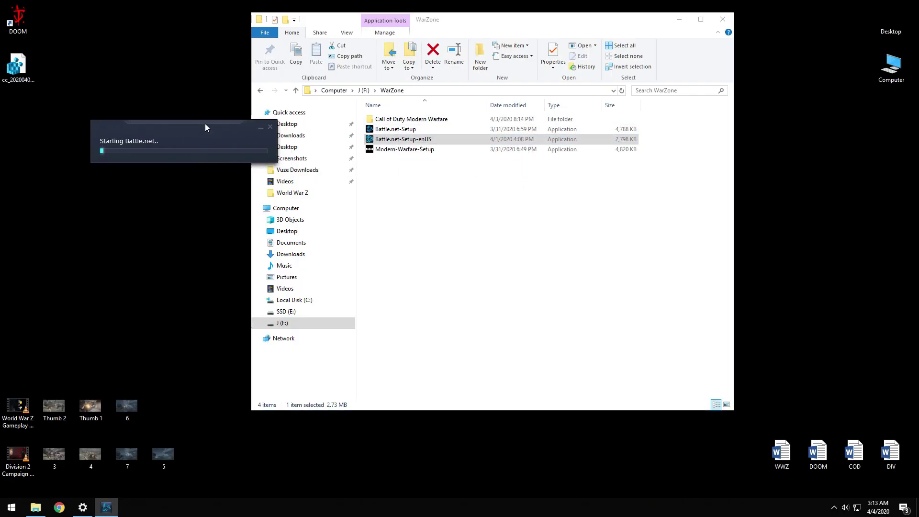
{"action": "right_click", "coordinate": [504, 509]}
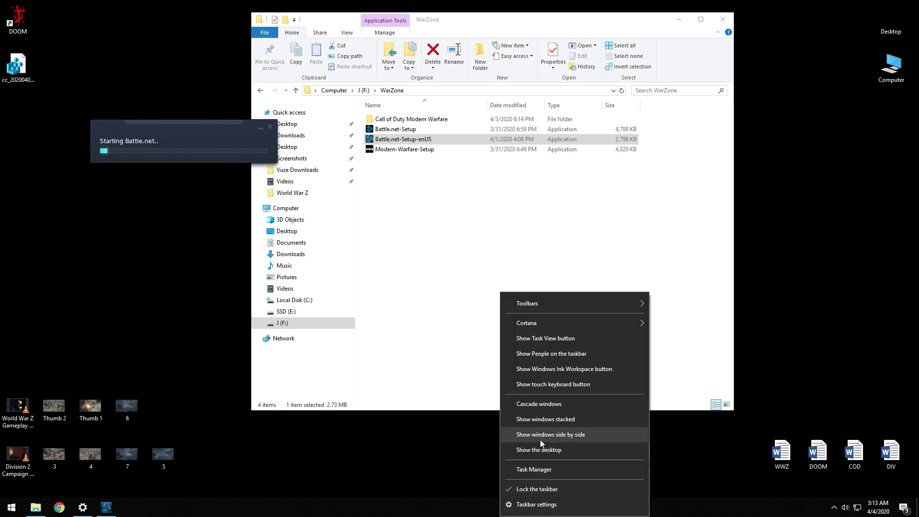
{"action": "left_click", "coordinate": [535, 469]}
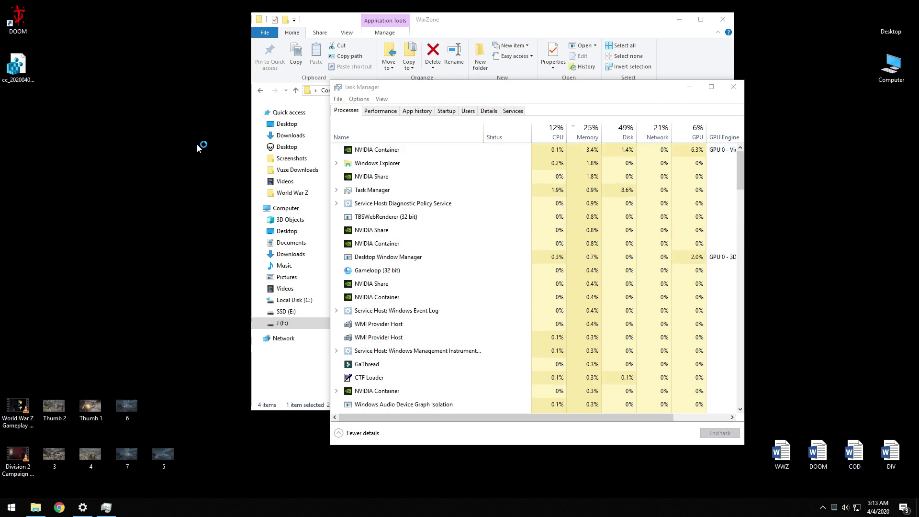
- Minimize the WarZone folder window and place the Battle.net setup window and Task Manager side by side
{"action": "left_click", "coordinate": [679, 19]}
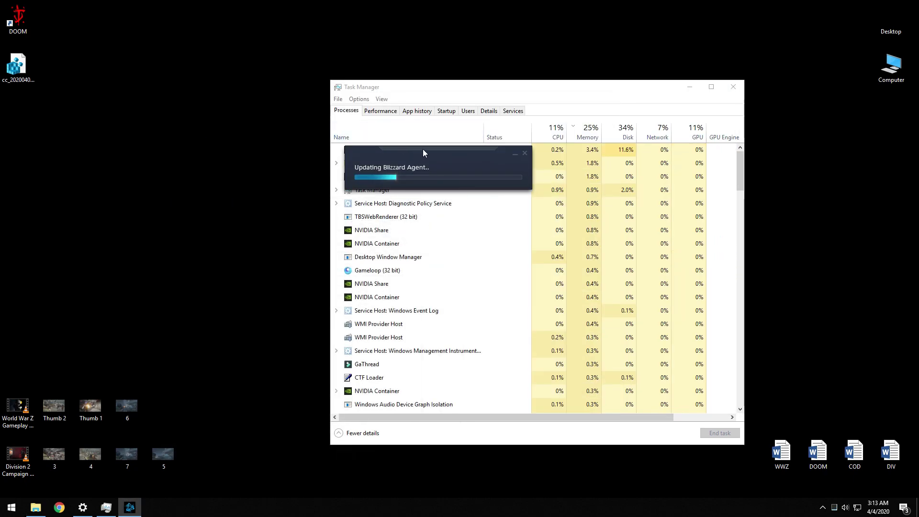
{"action": "left_click_drag", "start_coordinate": [423, 148], "coordinate": [226, 143]}
{"action": "left_click_drag", "start_coordinate": [495, 88], "coordinate": [576, 83]}
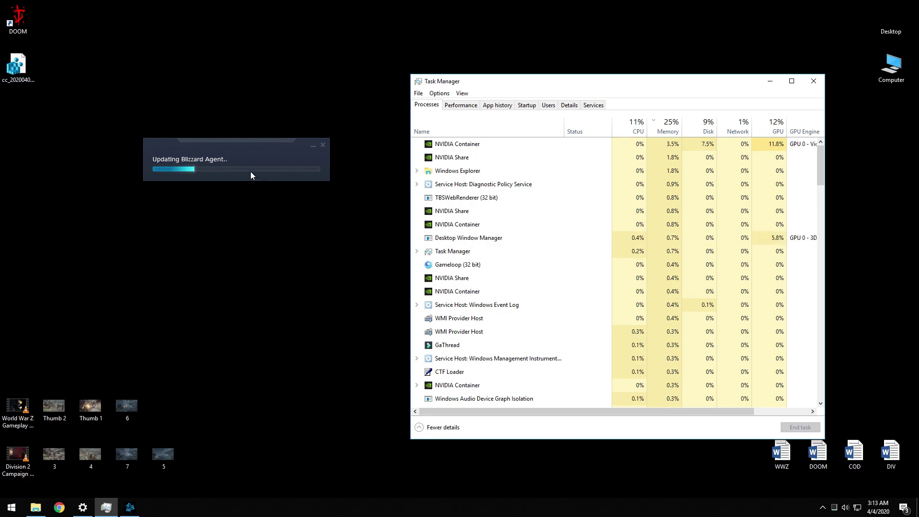
- Examine the running processes in Task Manager for Battle.net Setup while the Blizzard Agent updates
{"action": "left_click", "coordinate": [464, 251]}
{"action": "scroll", "coordinate": [464, 252], "scroll_direction": "down", "scroll_amount": 3}
{"action": "scroll", "coordinate": [464, 252], "scroll_direction": "down", "scroll_amount": 10}
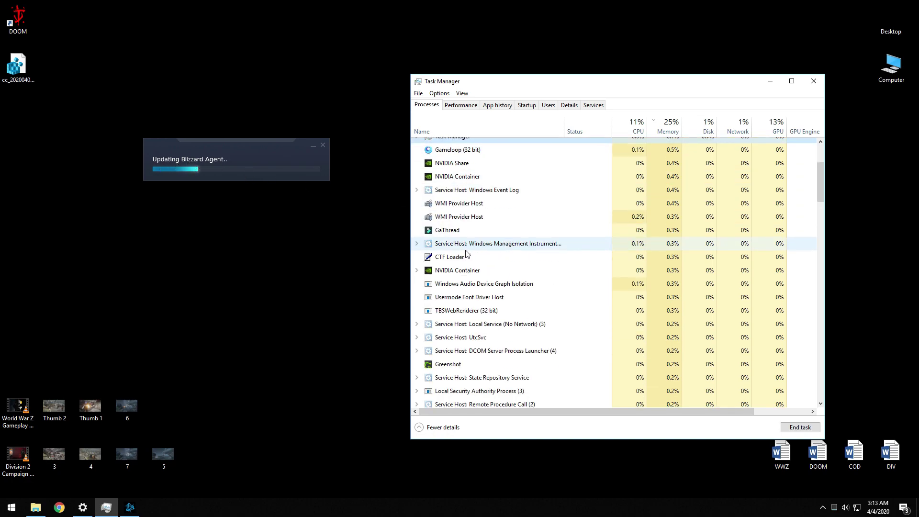
{"action": "scroll", "coordinate": [471, 253], "scroll_direction": "up", "scroll_amount": 10}
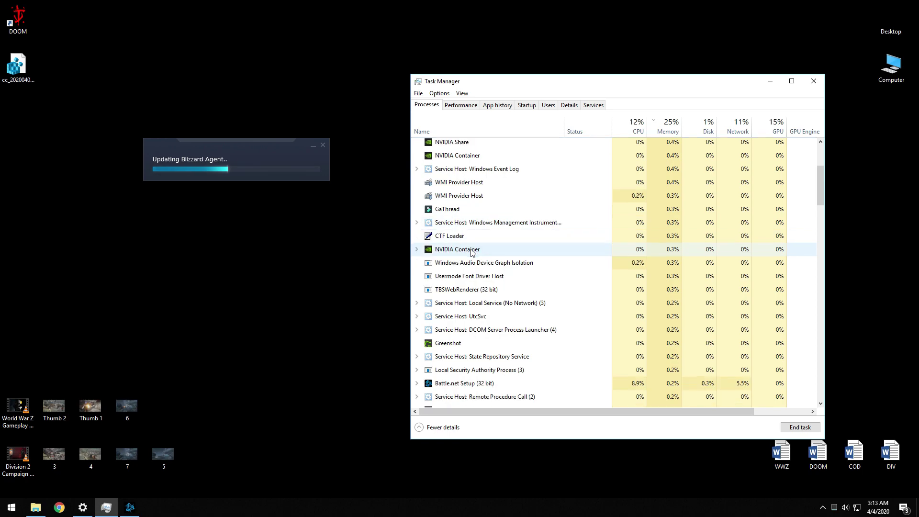
{"action": "scroll", "coordinate": [473, 225], "scroll_direction": "down", "scroll_amount": 8}
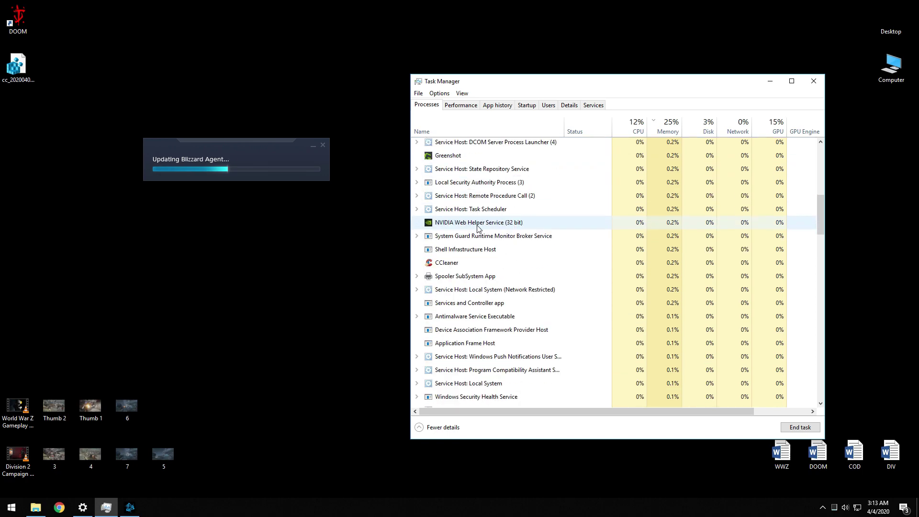
{"action": "scroll", "coordinate": [478, 234], "scroll_direction": "up", "scroll_amount": 8}
{"action": "scroll", "coordinate": [484, 287], "scroll_direction": "up", "scroll_amount": 3}
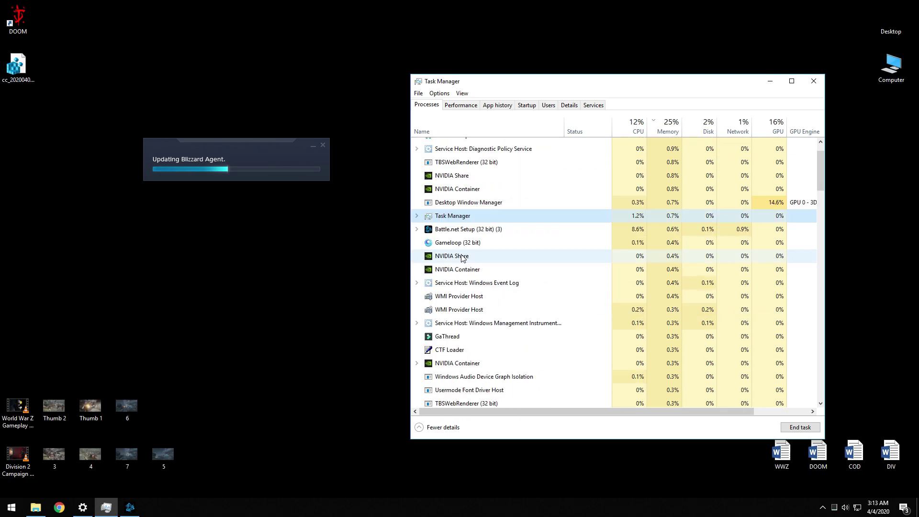
{"action": "scroll", "coordinate": [489, 320], "scroll_direction": "down", "scroll_amount": 2}
{"action": "scroll", "coordinate": [500, 335], "scroll_direction": "up", "scroll_amount": 2}
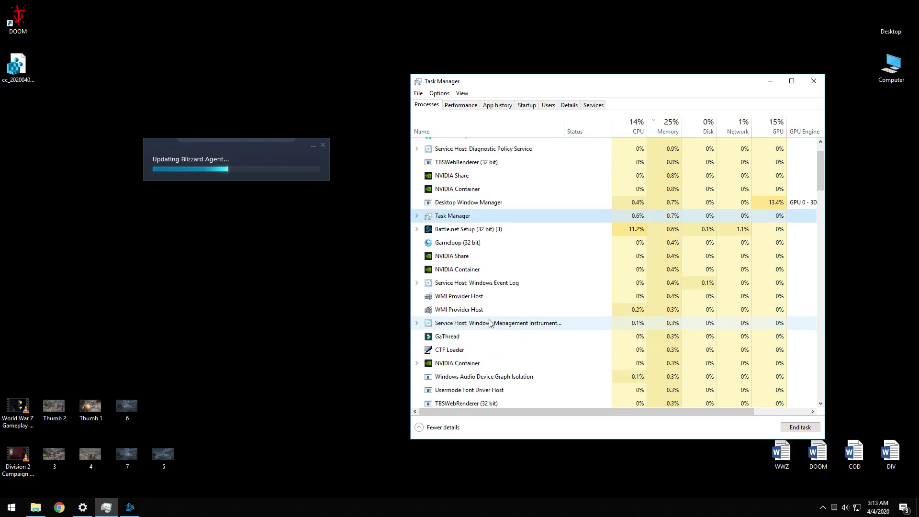
{"action": "scroll", "coordinate": [491, 321], "scroll_direction": "down", "scroll_amount": 3}
{"action": "scroll", "coordinate": [489, 319], "scroll_direction": "up", "scroll_amount": 4}
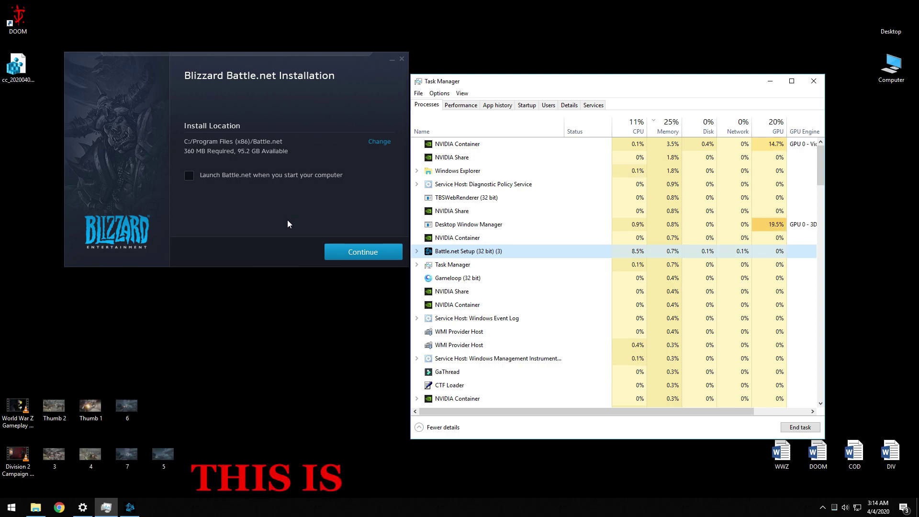
- End the Battle.net Setup (32 bit) task and check the process list for leftover Battle.net processes
{"action": "right_click", "coordinate": [458, 254]}
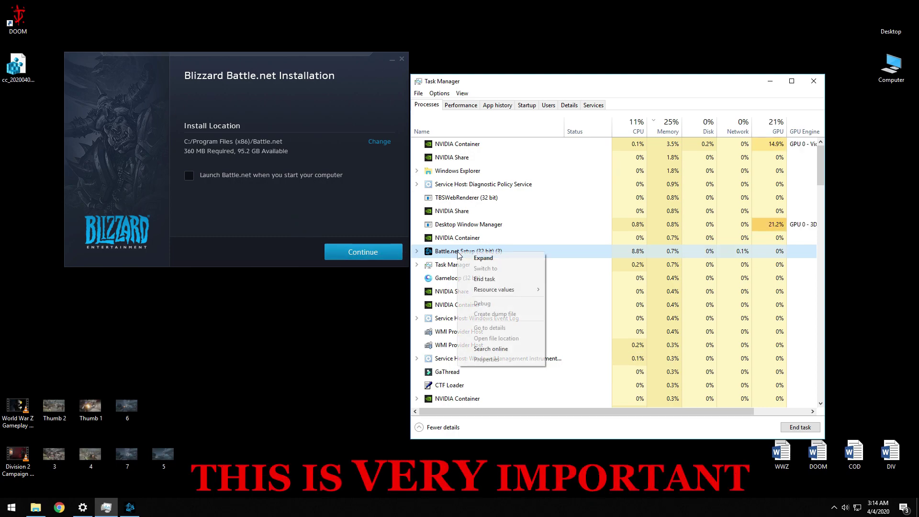
{"action": "left_click", "coordinate": [493, 280]}
{"action": "scroll", "coordinate": [487, 269], "scroll_direction": "down", "scroll_amount": 3}
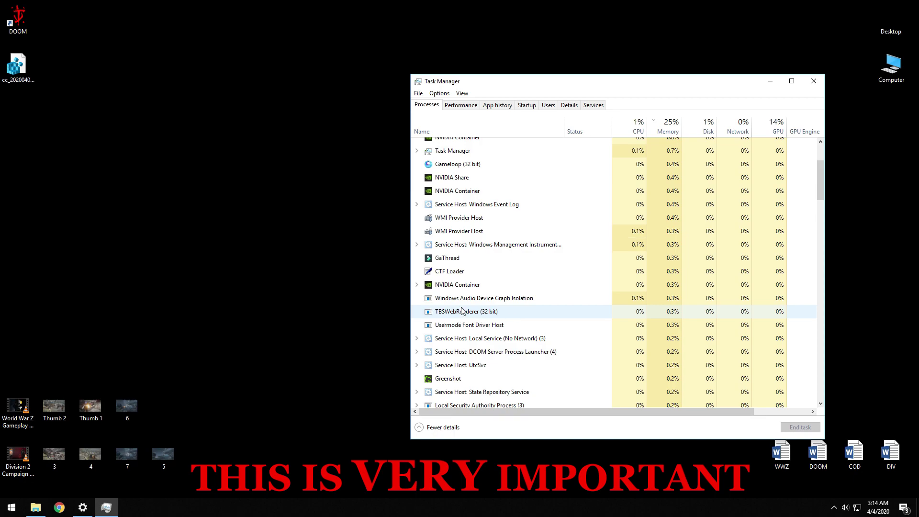
{"action": "scroll", "coordinate": [459, 312], "scroll_direction": "down", "scroll_amount": 5}
{"action": "scroll", "coordinate": [464, 312], "scroll_direction": "up", "scroll_amount": 3}
{"action": "scroll", "coordinate": [463, 312], "scroll_direction": "up", "scroll_amount": 4}
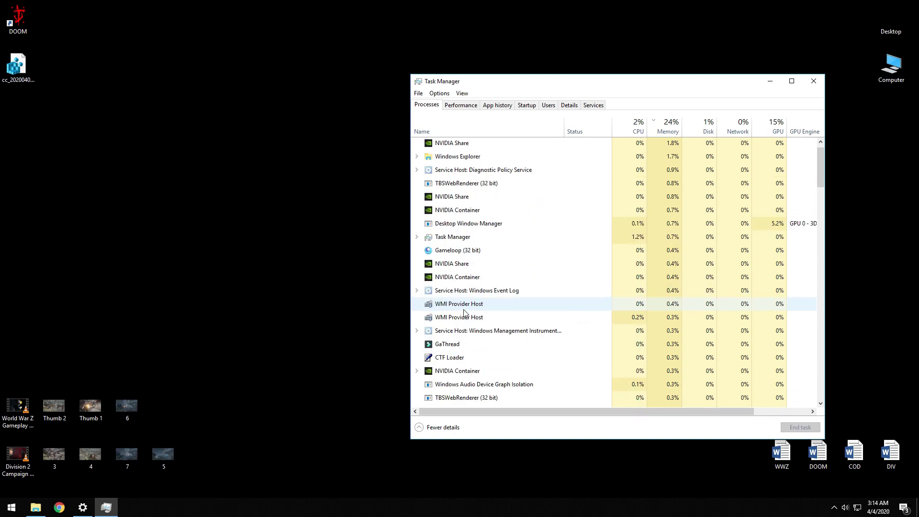
- Rerun Battle.net-Setup-enUS from the WarZone folder with permission to make changes, and install to the default location without launching at startup
{"action": "left_click", "coordinate": [32, 509]}
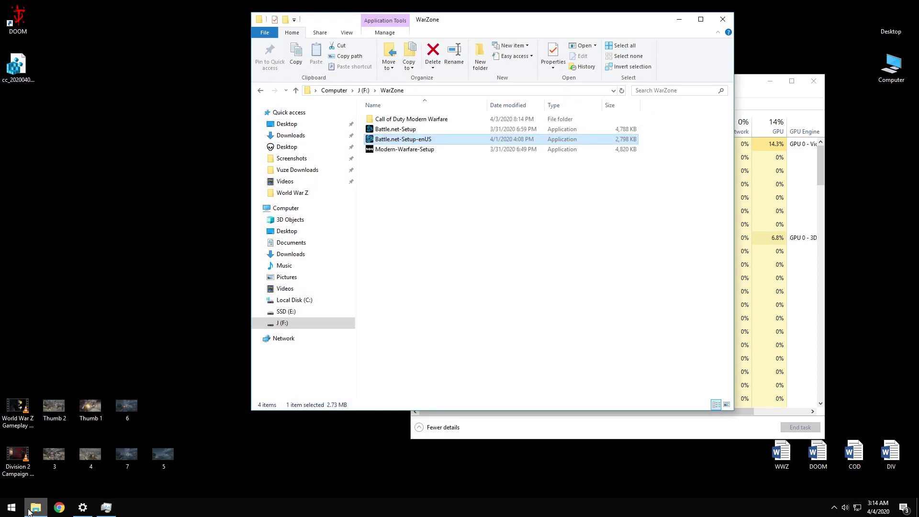
{"action": "double_click", "coordinate": [415, 140]}
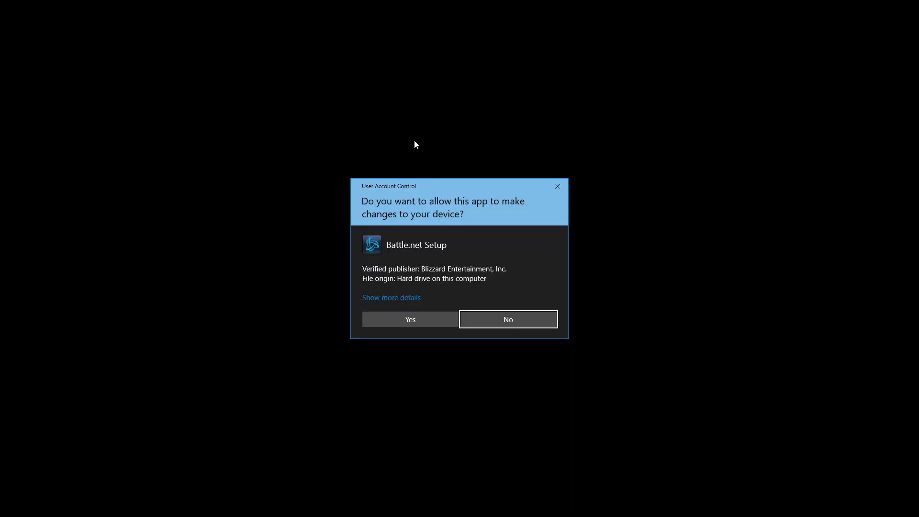
{"action": "left_click", "coordinate": [438, 318]}
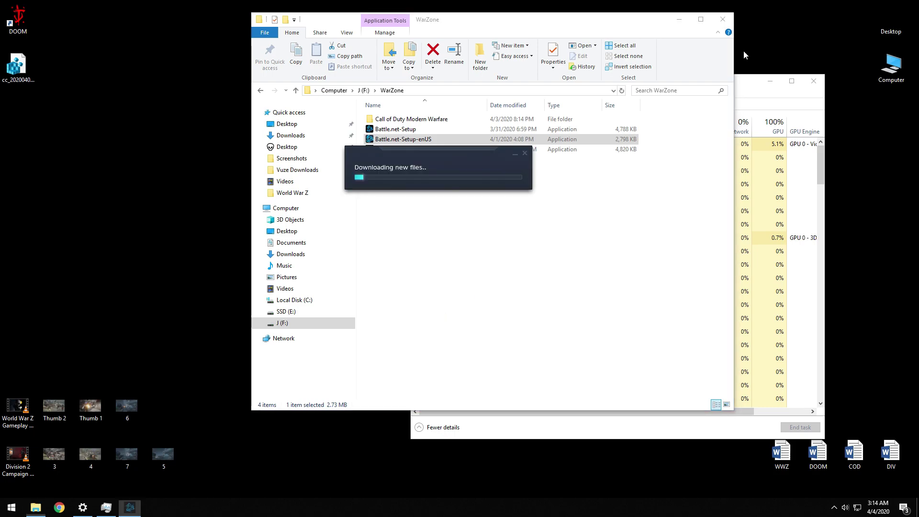
{"action": "scroll", "coordinate": [498, 276], "scroll_direction": "down", "scroll_amount": 10}
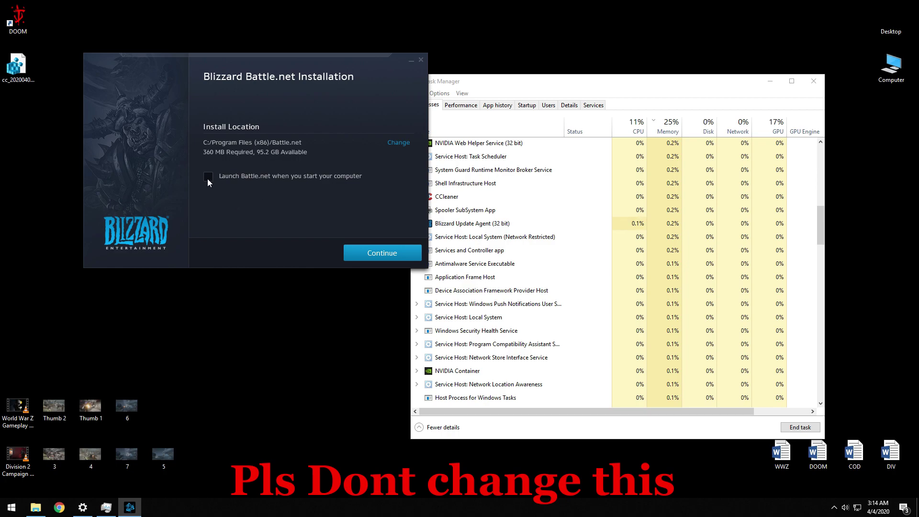
{"action": "left_click", "coordinate": [387, 253]}
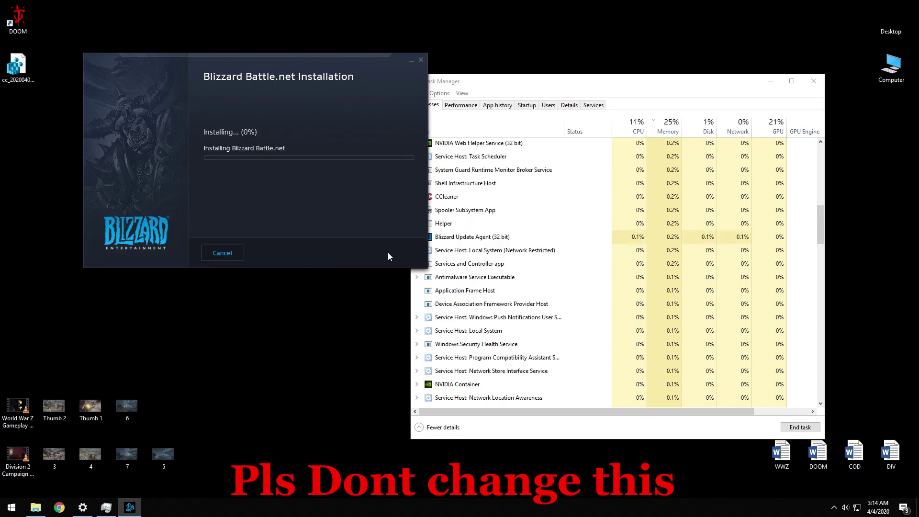
- Minimize Task Manager, move the installer window to the middle of the desktop, and show the hidden notification icons
{"action": "left_click", "coordinate": [771, 82]}
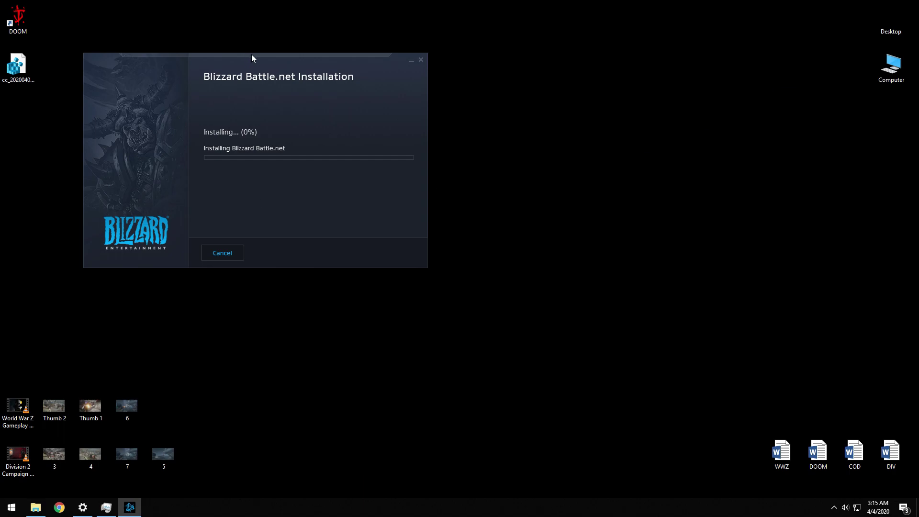
{"action": "left_click_drag", "start_coordinate": [251, 53], "coordinate": [436, 81]}
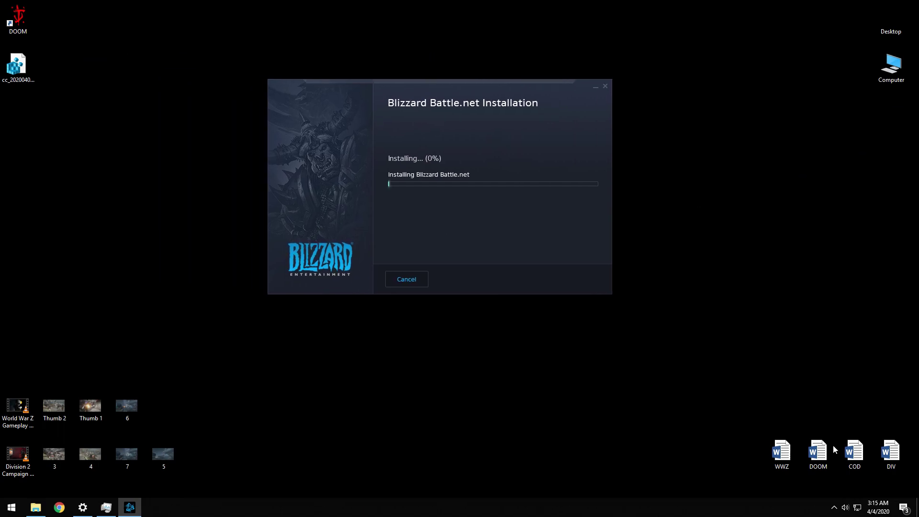
{"action": "left_click", "coordinate": [834, 507]}
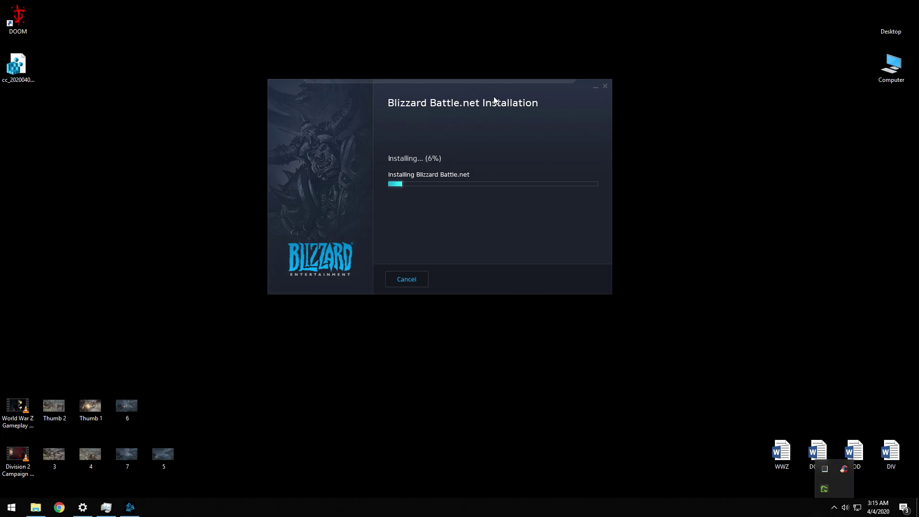
{"action": "left_click_drag", "start_coordinate": [494, 83], "coordinate": [489, 84]}
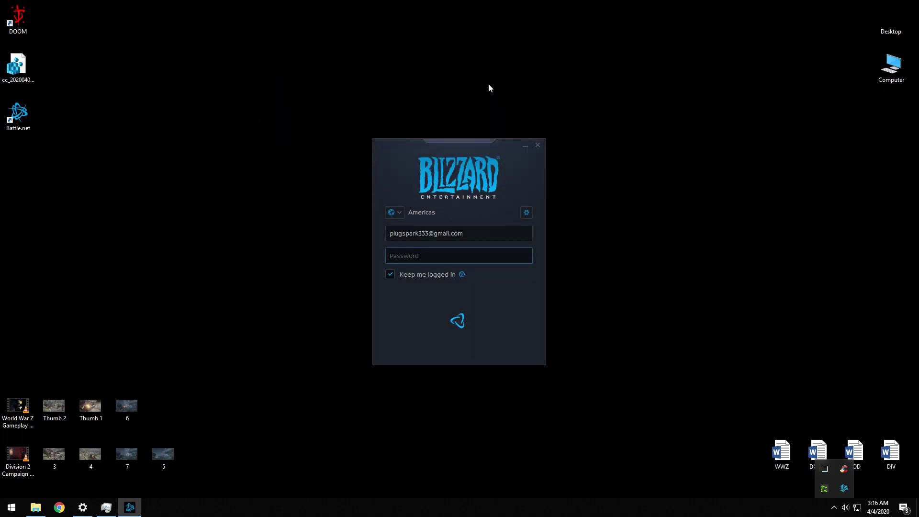
- Use Help Me Decide in the login window to get a region suggestion, and keep the Americas region
{"action": "left_click_drag", "start_coordinate": [474, 140], "coordinate": [433, 92]}
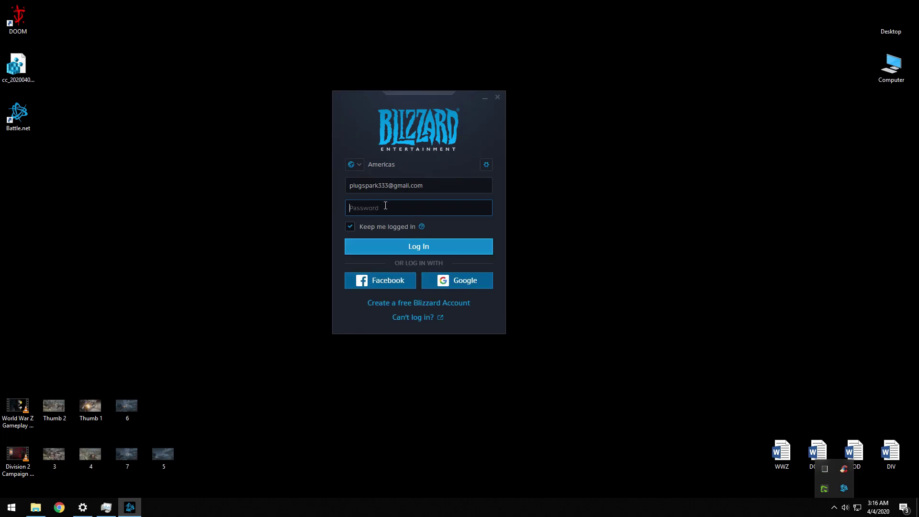
{"action": "left_click", "coordinate": [360, 165]}
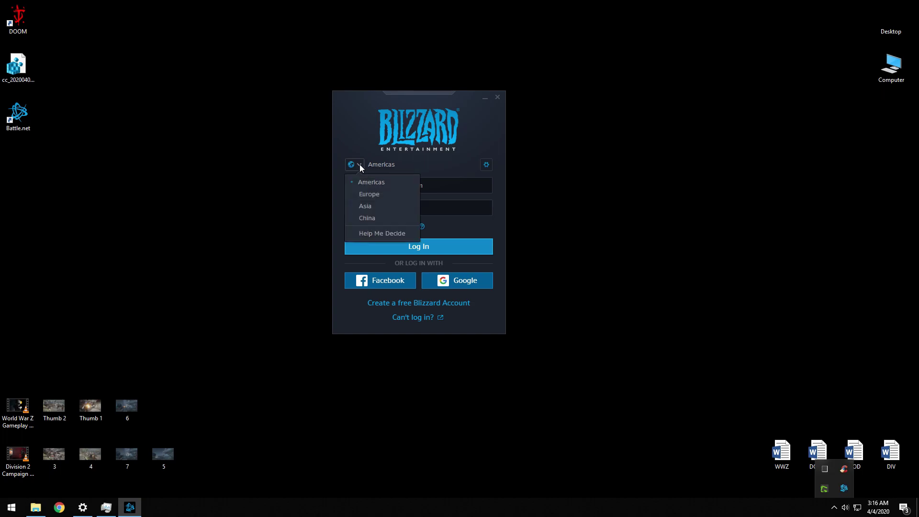
{"action": "left_click", "coordinate": [376, 235]}
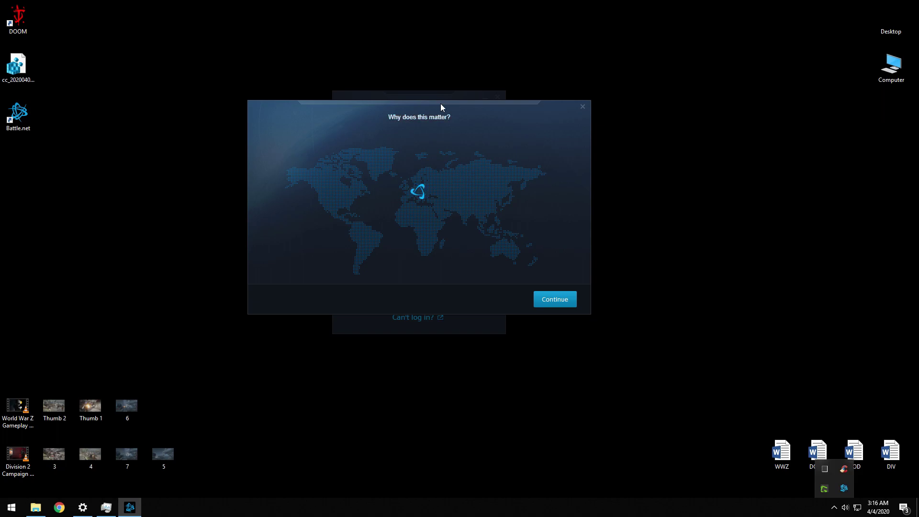
{"action": "left_click_drag", "start_coordinate": [440, 103], "coordinate": [453, 171]}
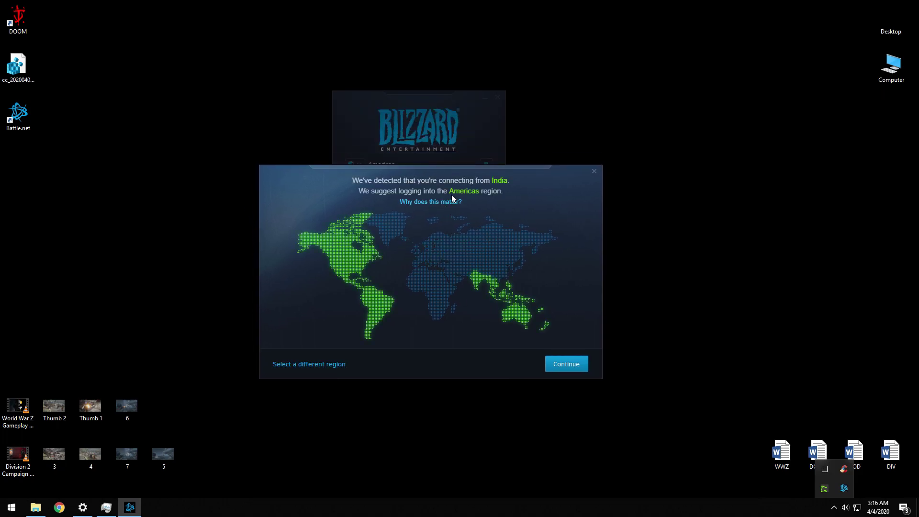
{"action": "left_click", "coordinate": [572, 362]}
{"action": "left_click", "coordinate": [359, 165]}
{"action": "left_click", "coordinate": [426, 161]}
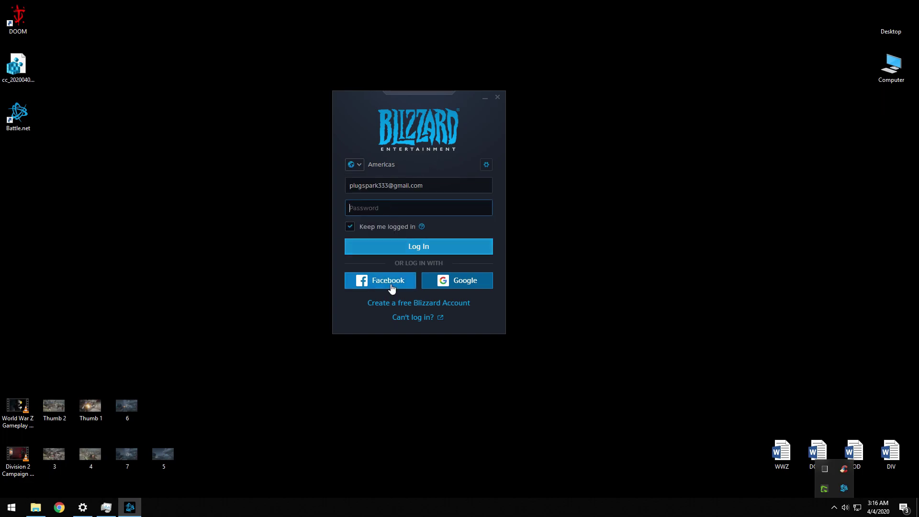
- Enter the account password and log in to Battle.net with Keep me logged in enabled
{"action": "left_click", "coordinate": [412, 210]}
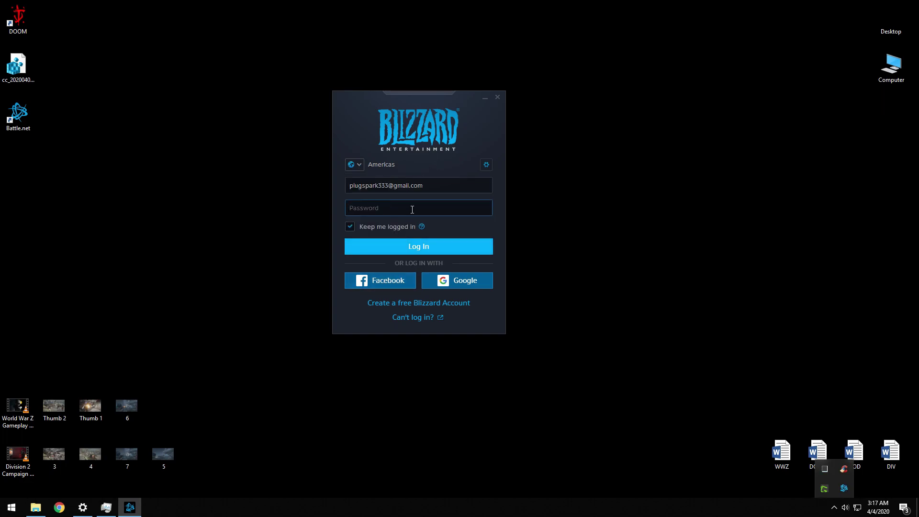
{"action": "type", "text": "•••"}
{"action": "key", "text": "BackSpace"}
{"action": "key", "text": "BackSpace"}
{"action": "type", "text": "•"}
{"action": "left_click_drag", "start_coordinate": [416, 93], "coordinate": [420, 94]}
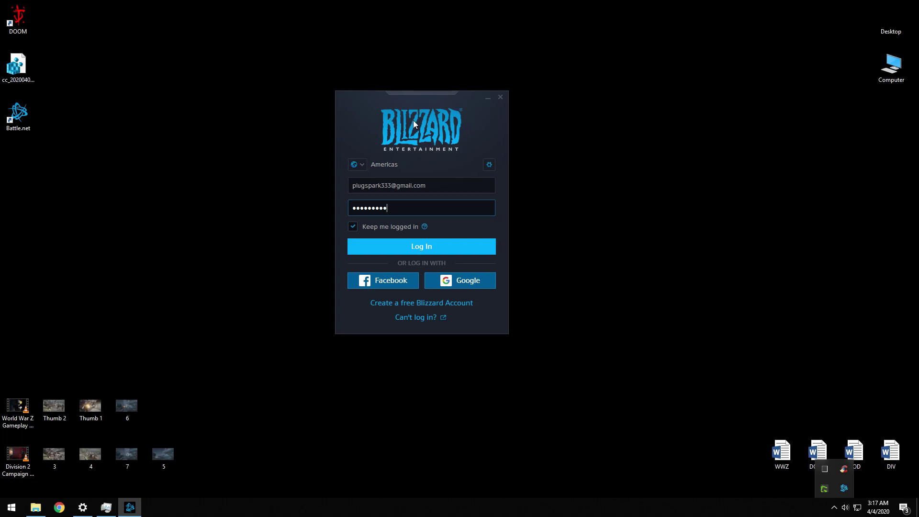
{"action": "left_click", "coordinate": [437, 250]}
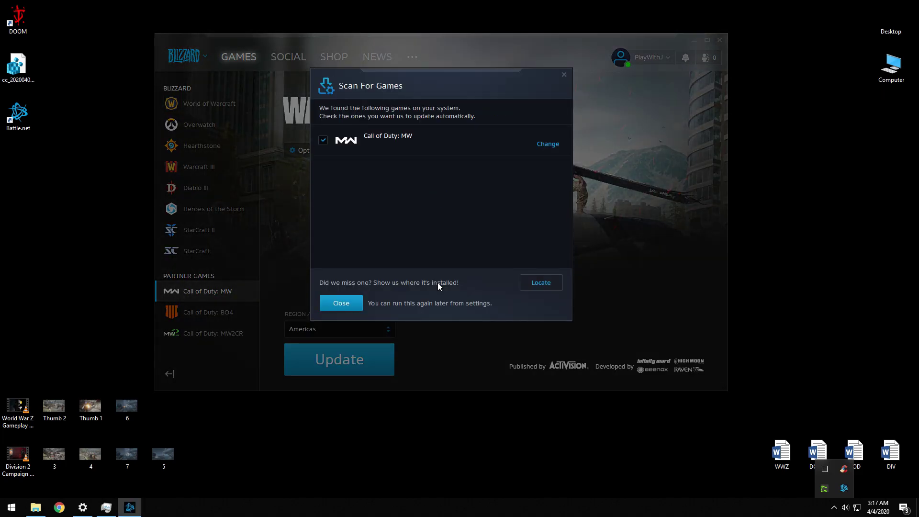
- Close the Scan For Games window with Call of Duty: MW checked for automatic updates, and hide the extra notification icons
{"action": "left_click", "coordinate": [337, 299]}
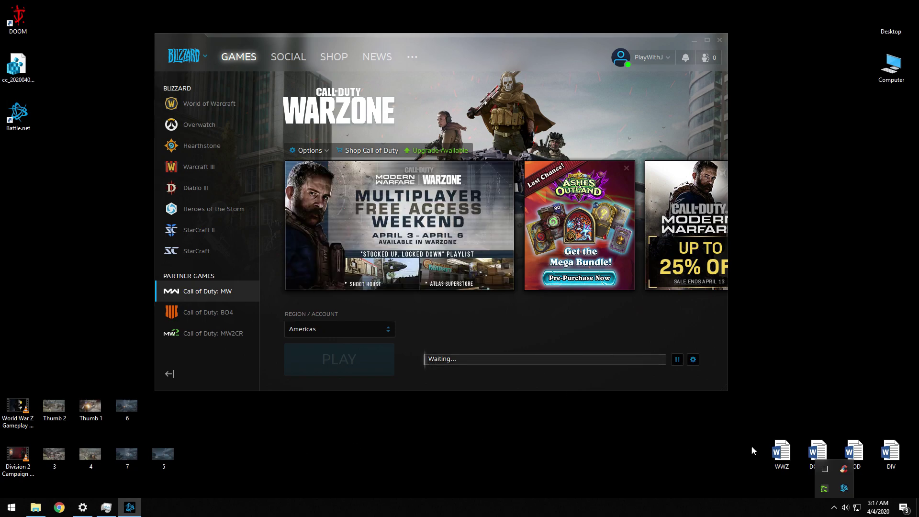
{"action": "left_click", "coordinate": [839, 507]}
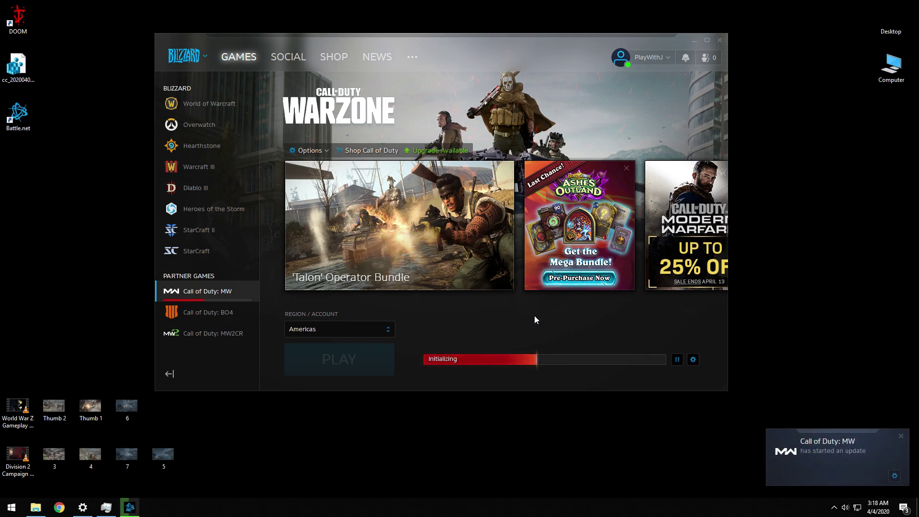
- Check the download progress and status details of the Call of Duty: MW update
{"action": "mouse_move", "coordinate": [425, 364]}
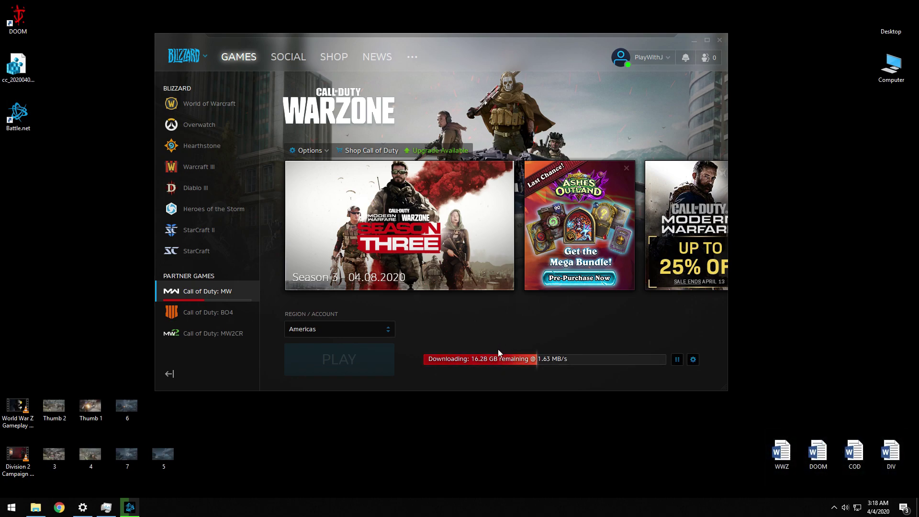
{"action": "mouse_move", "coordinate": [488, 359]}
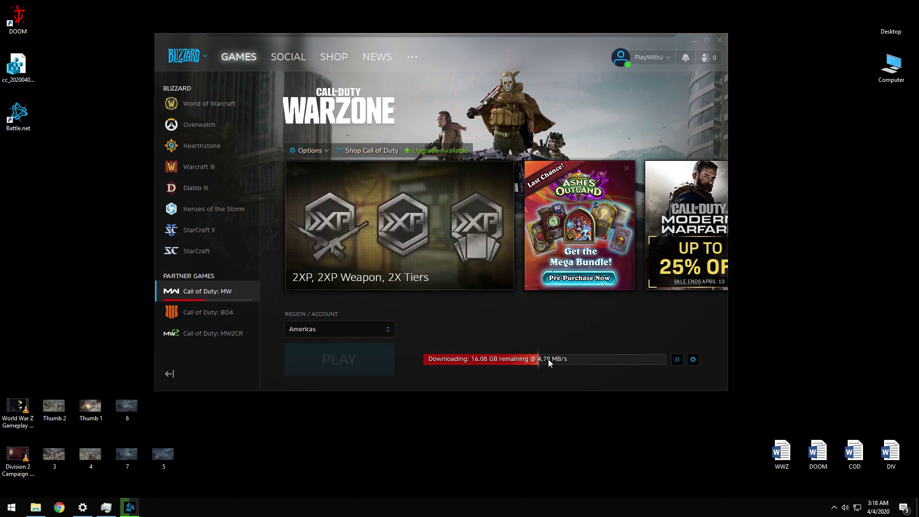
{"action": "left_click", "coordinate": [833, 507]}
{"action": "left_click", "coordinate": [475, 321]}
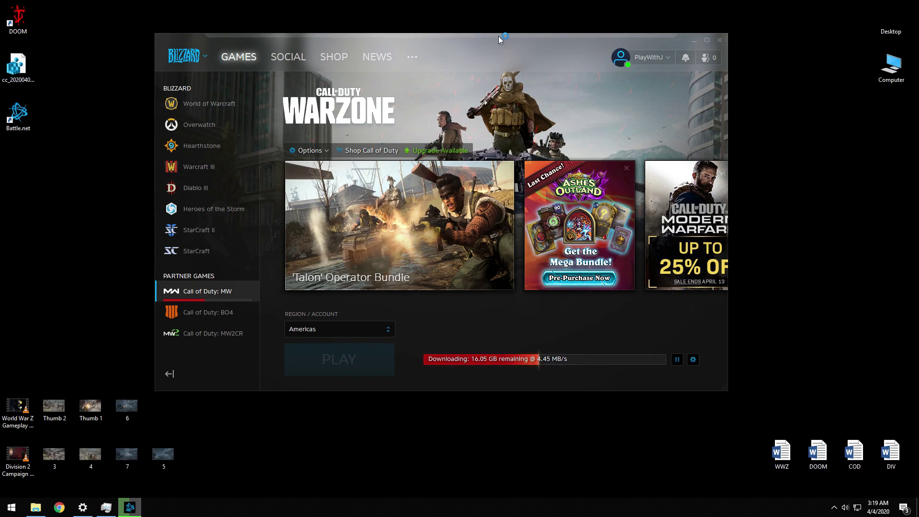
{"action": "left_click_drag", "start_coordinate": [502, 37], "coordinate": [505, 36]}
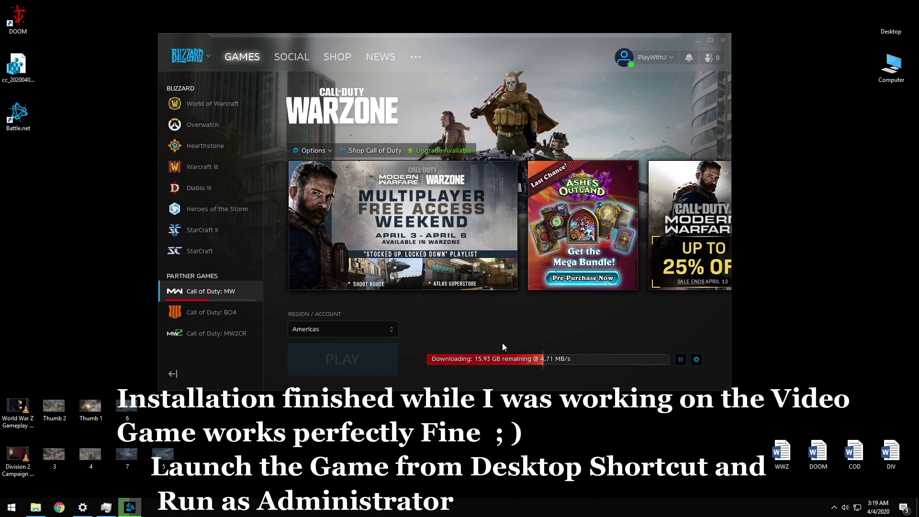
{"action": "mouse_move", "coordinate": [551, 361]}
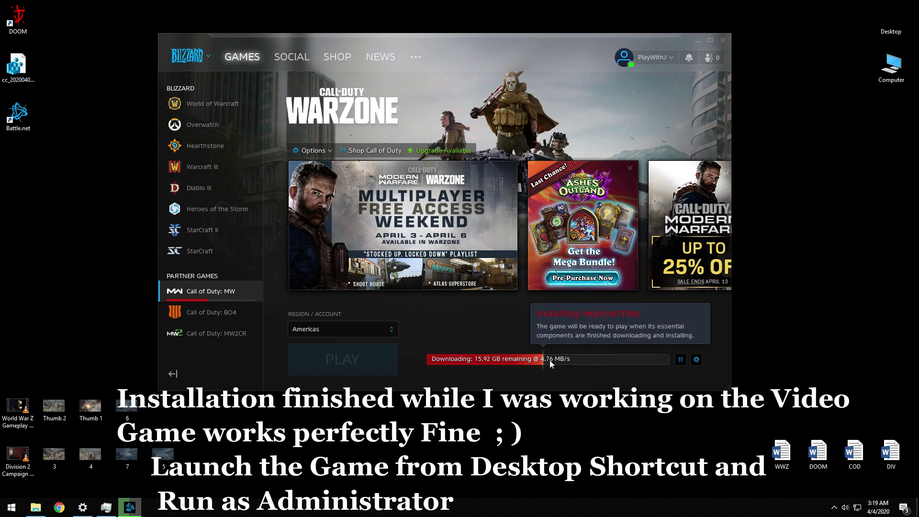